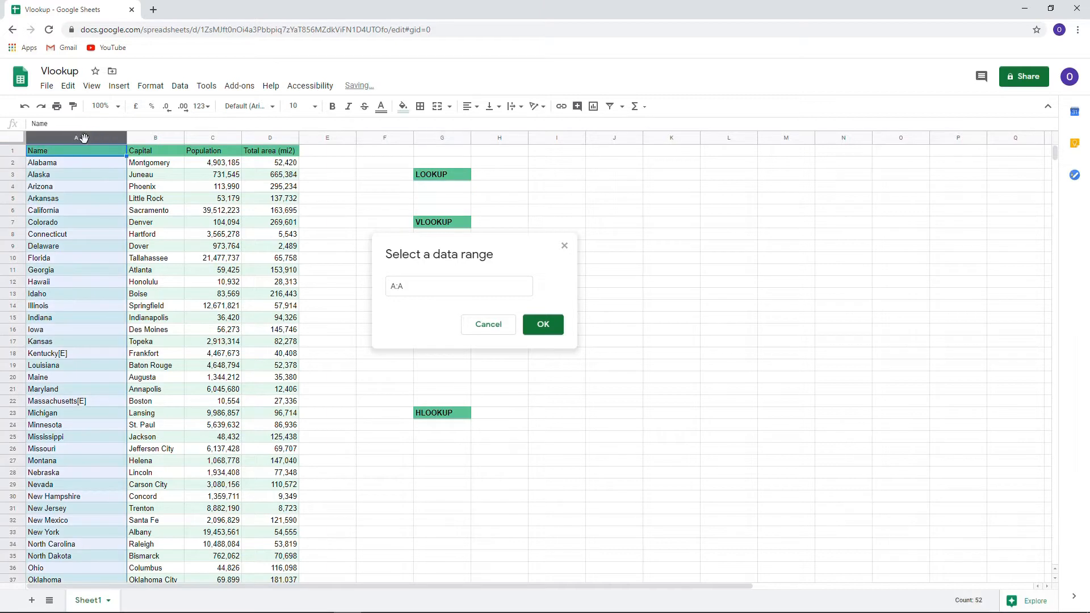
# Apply a drop-down list from range A:A to cell G4 and choose Alabama in it
pyautogui.click(536, 324)
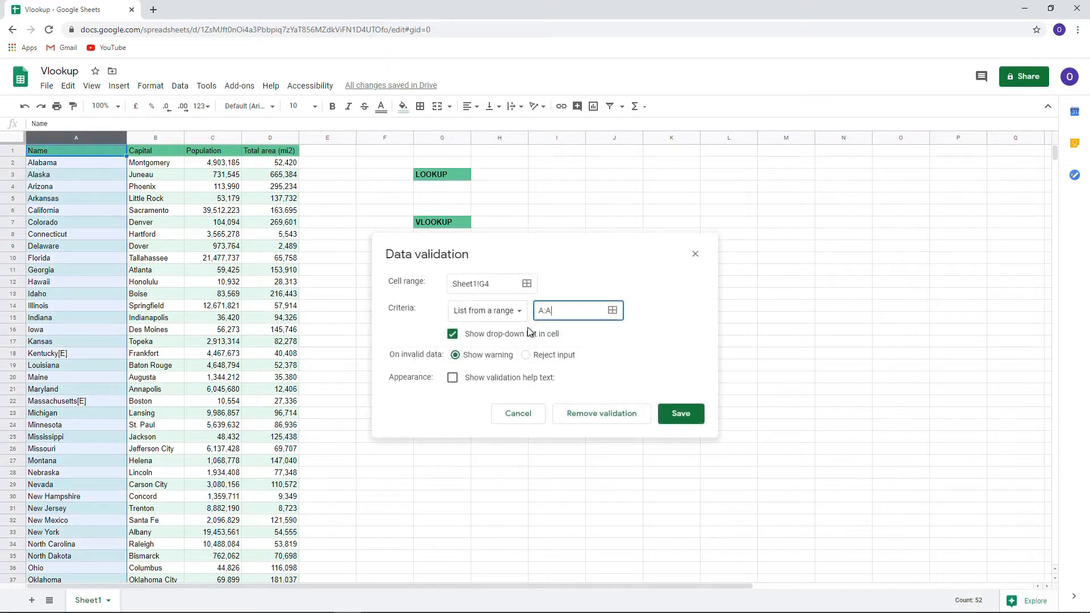
pyautogui.click(681, 413)
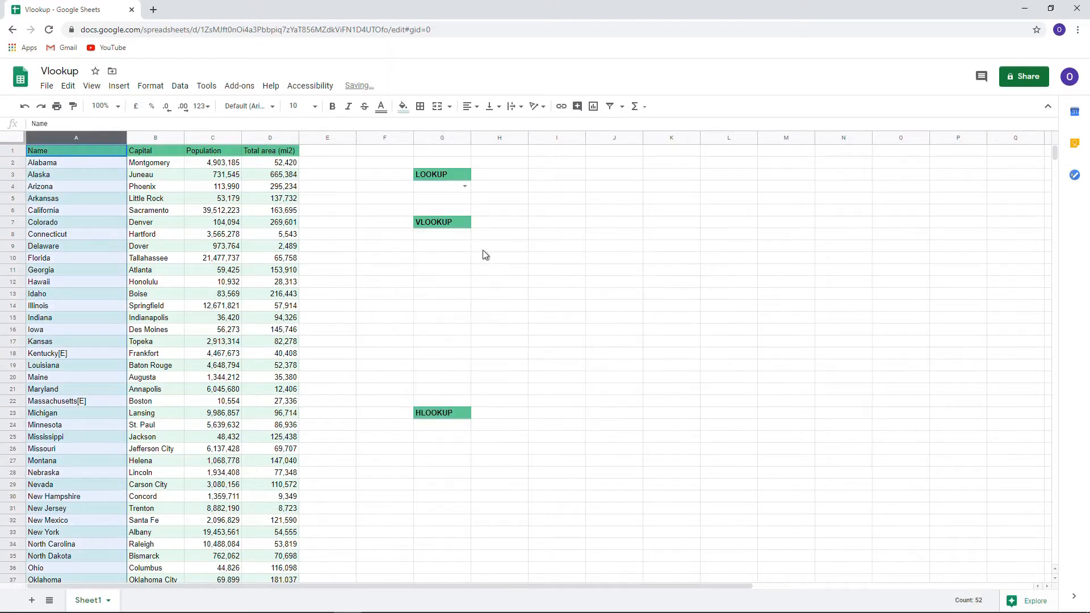
pyautogui.click(464, 186)
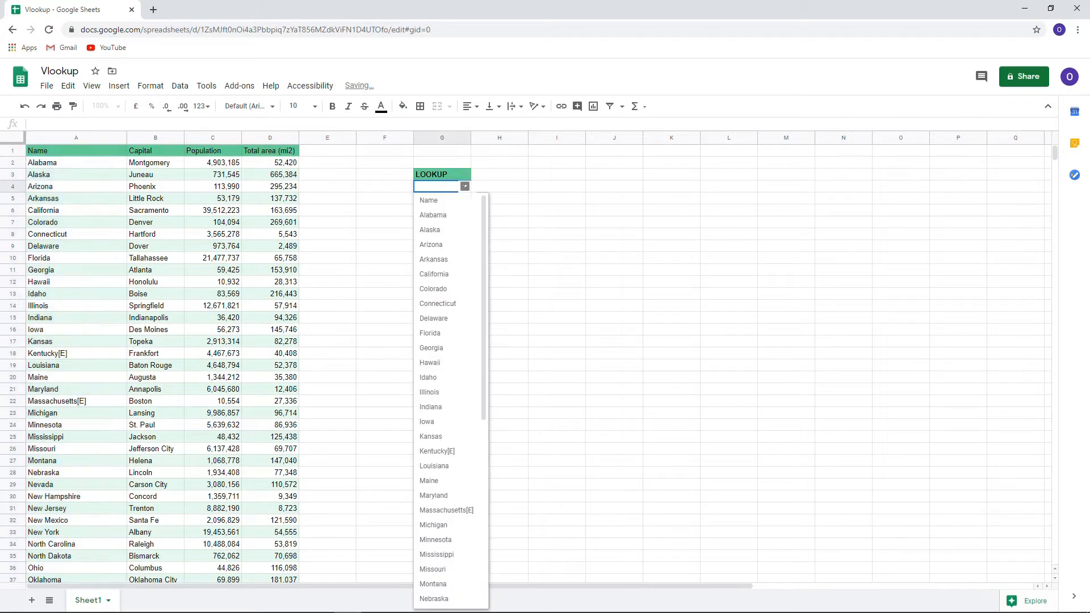
pyautogui.click(463, 214)
# Enter the formula =LOOKUP(G4,A:A,B:B) in cell H4 to return the capital of the chosen state
pyautogui.click(508, 193)
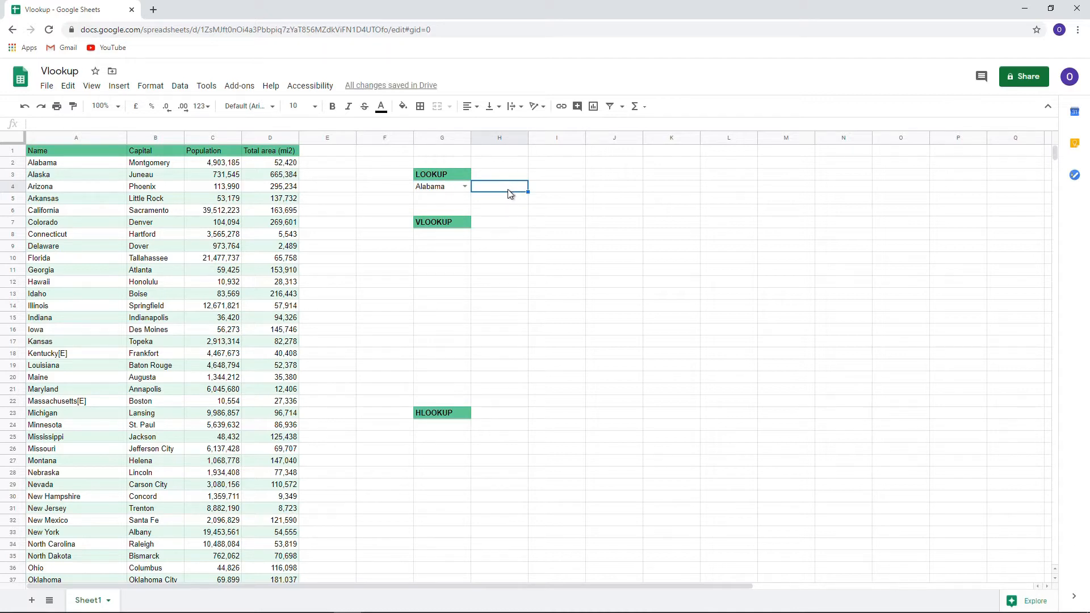
pyautogui.write('=loo')
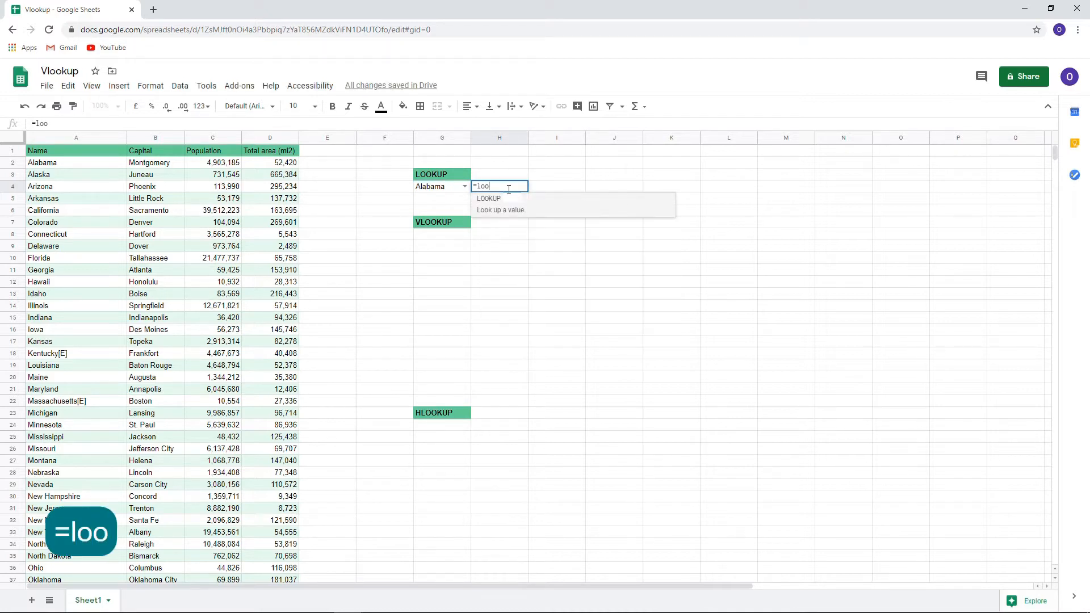
pyautogui.click(497, 208)
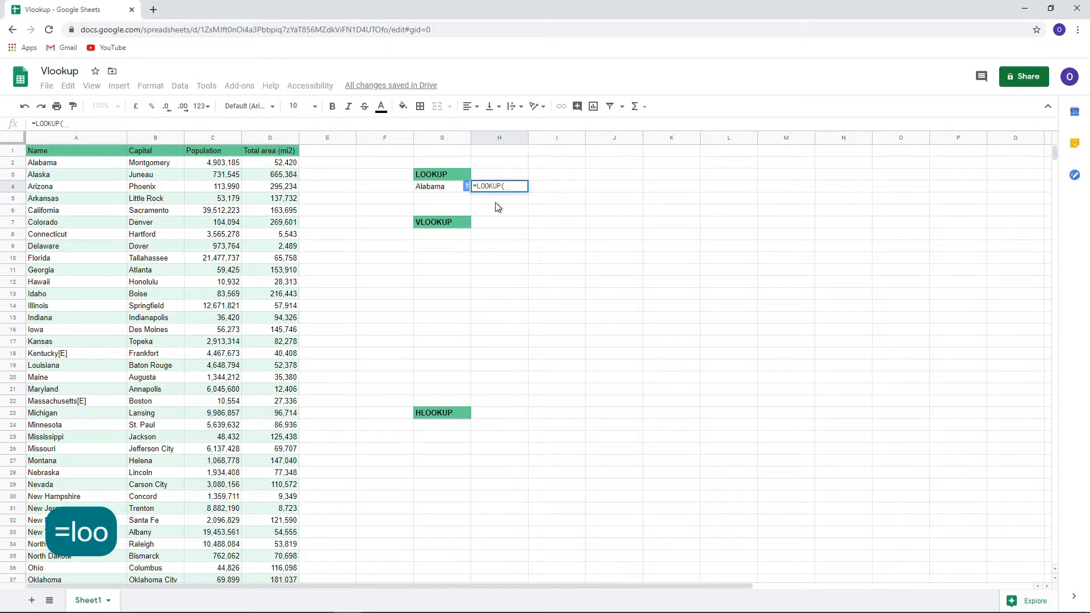
pyautogui.click(440, 188)
pyautogui.write(',')
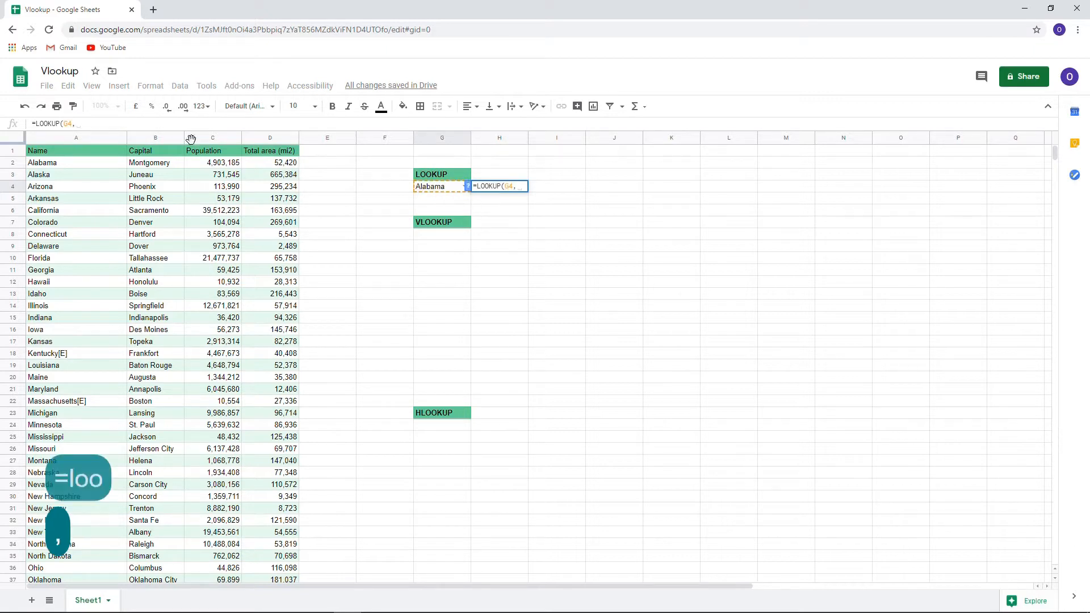
pyautogui.click(83, 139)
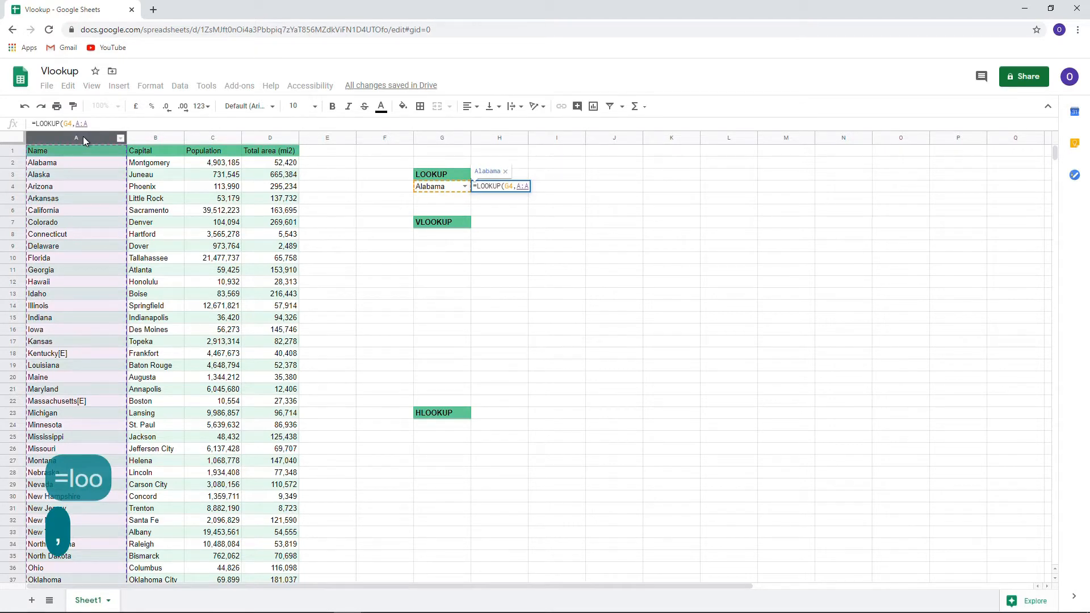
pyautogui.write(',')
pyautogui.click(147, 137)
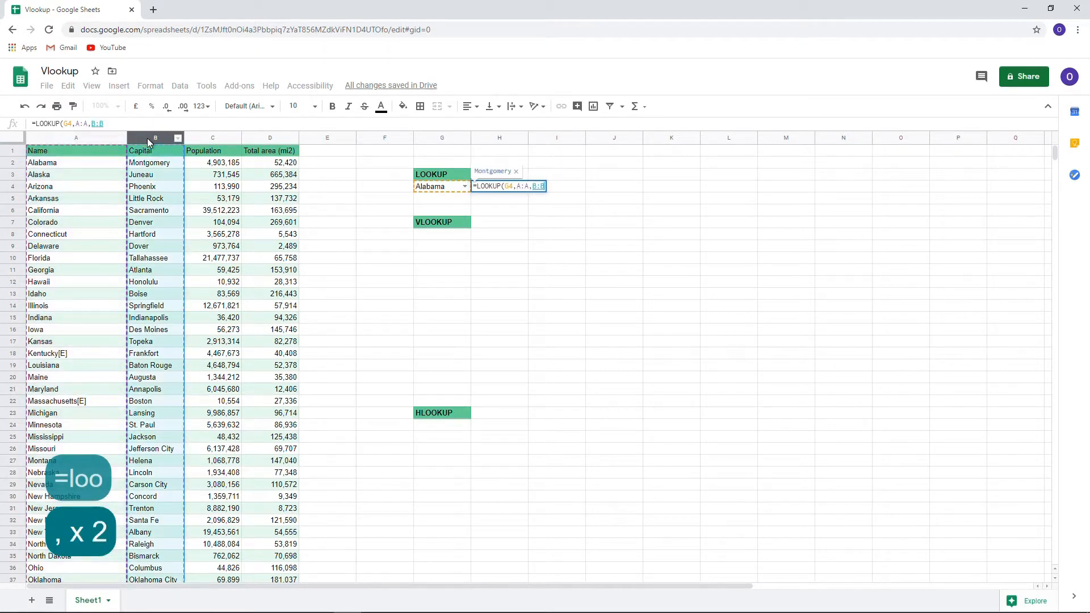
pyautogui.write(')')
pyautogui.press('Return')
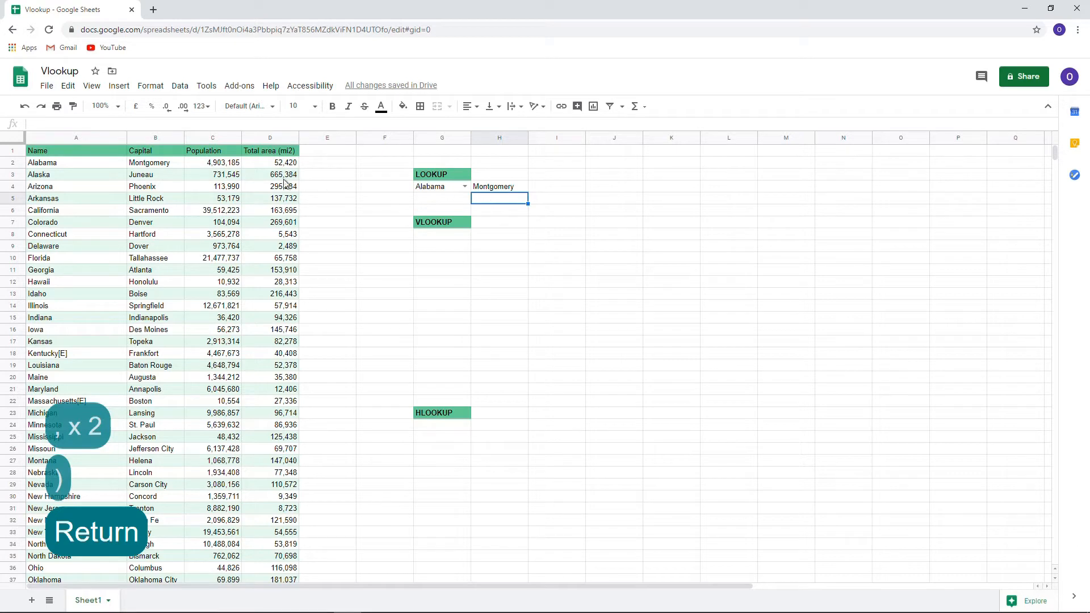
# Swap the search and result ranges in H4 so its formula is =LOOKUP(G4,B:B,A:A)
pyautogui.click(503, 188)
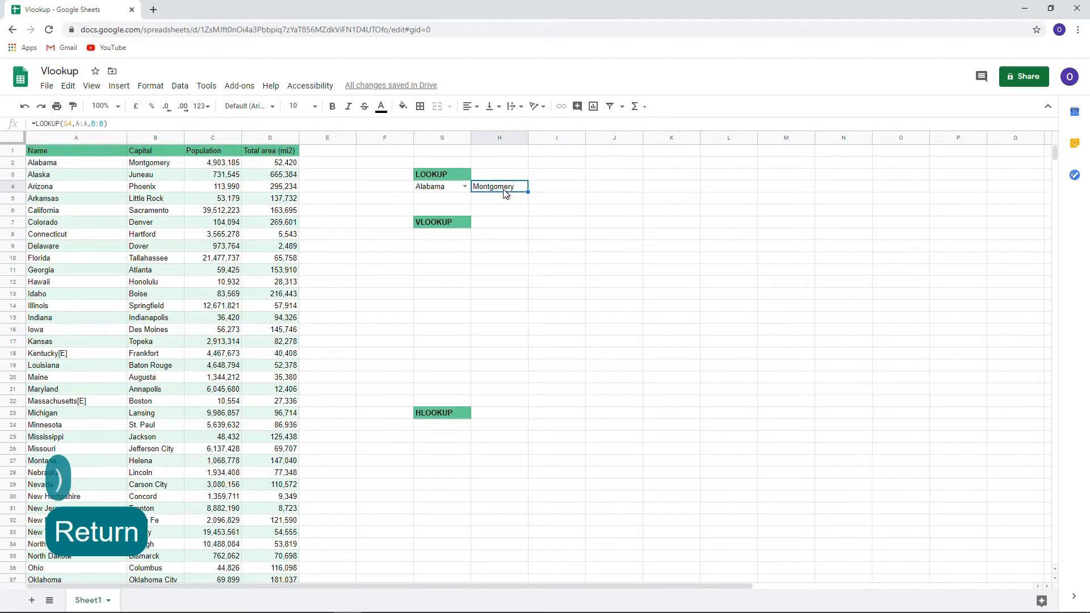
pyautogui.click(79, 124)
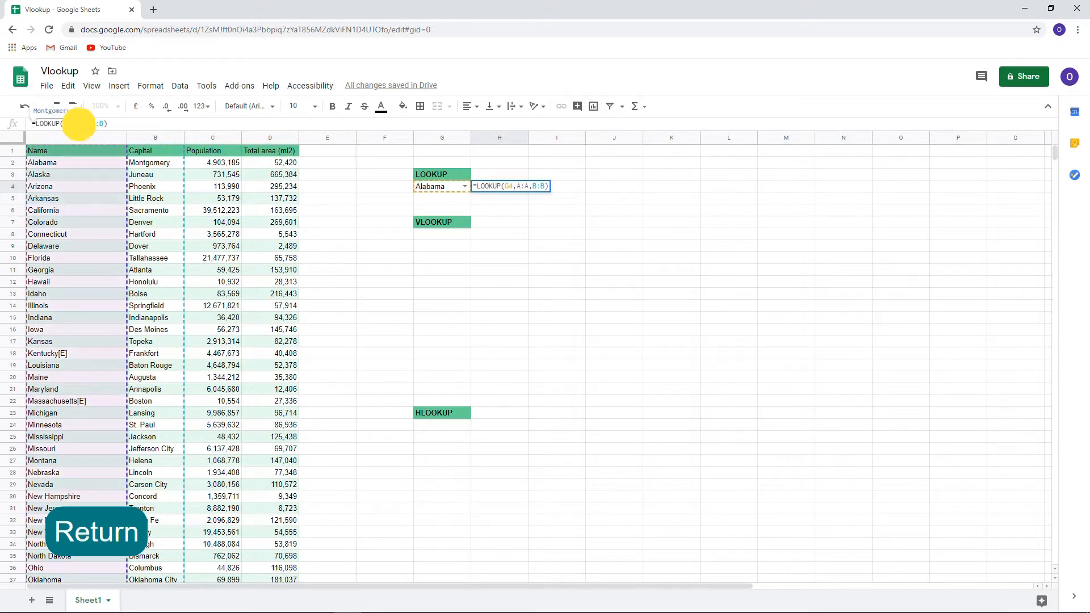
pyautogui.moveTo(79, 123); pyautogui.dragTo(105, 124)
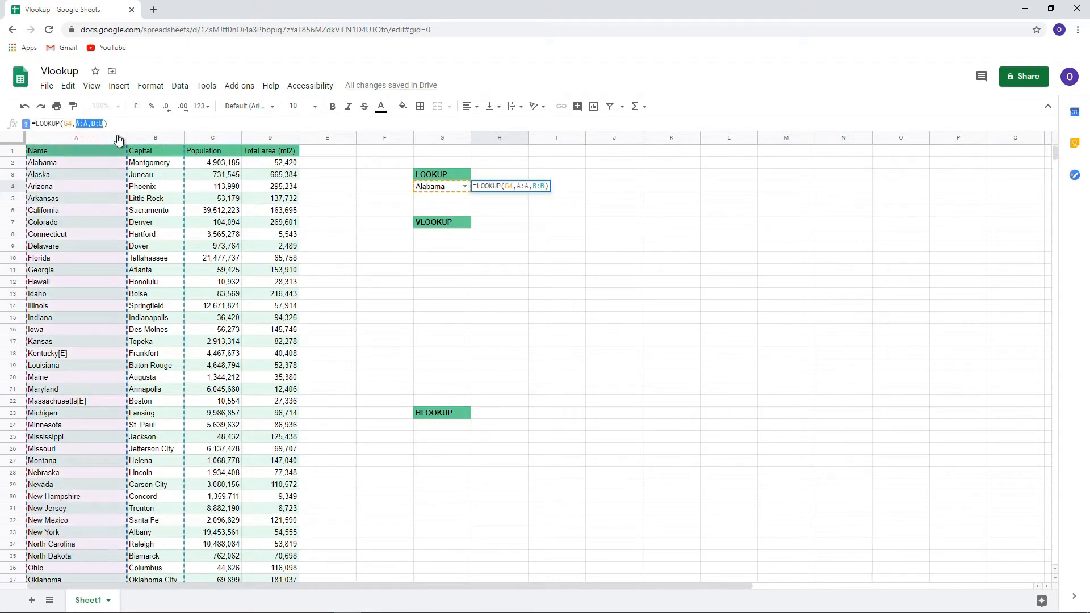
pyautogui.press('BackSpace')
pyautogui.click(149, 140)
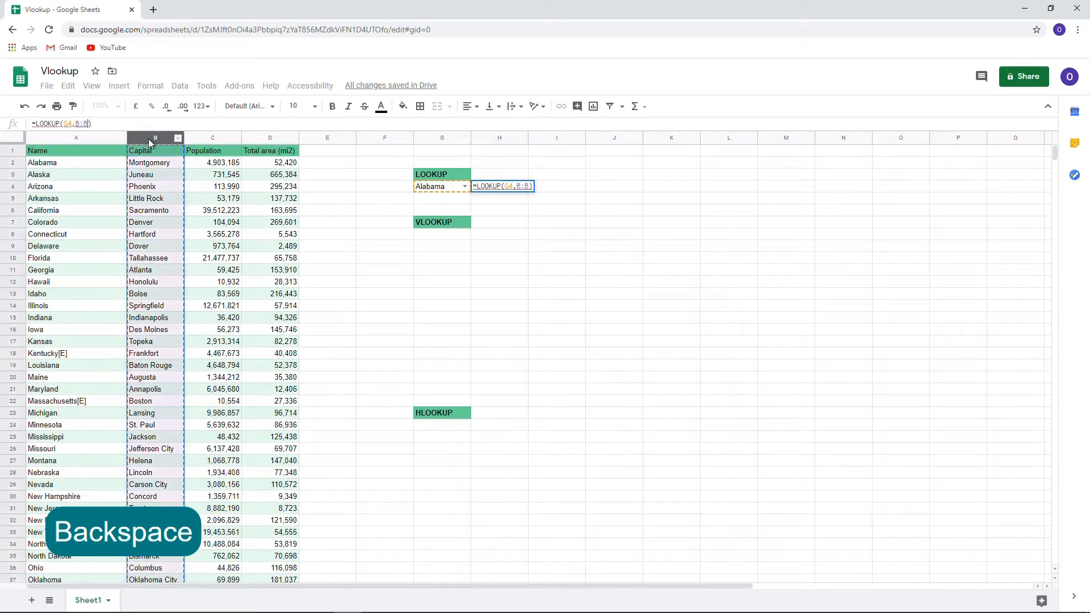
pyautogui.write(',')
pyautogui.click(94, 138)
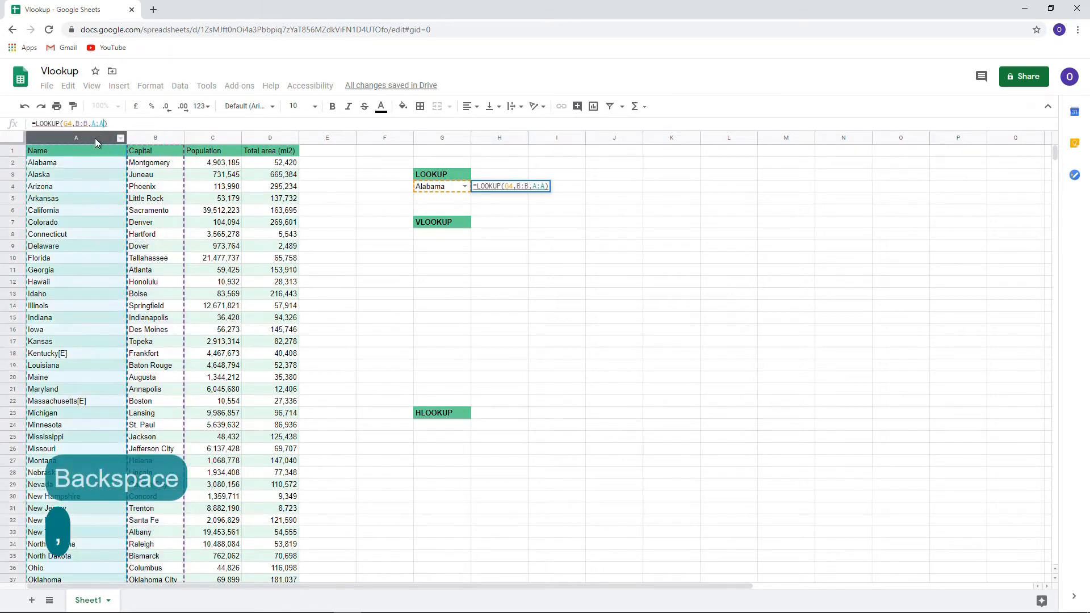
pyautogui.press('Return')
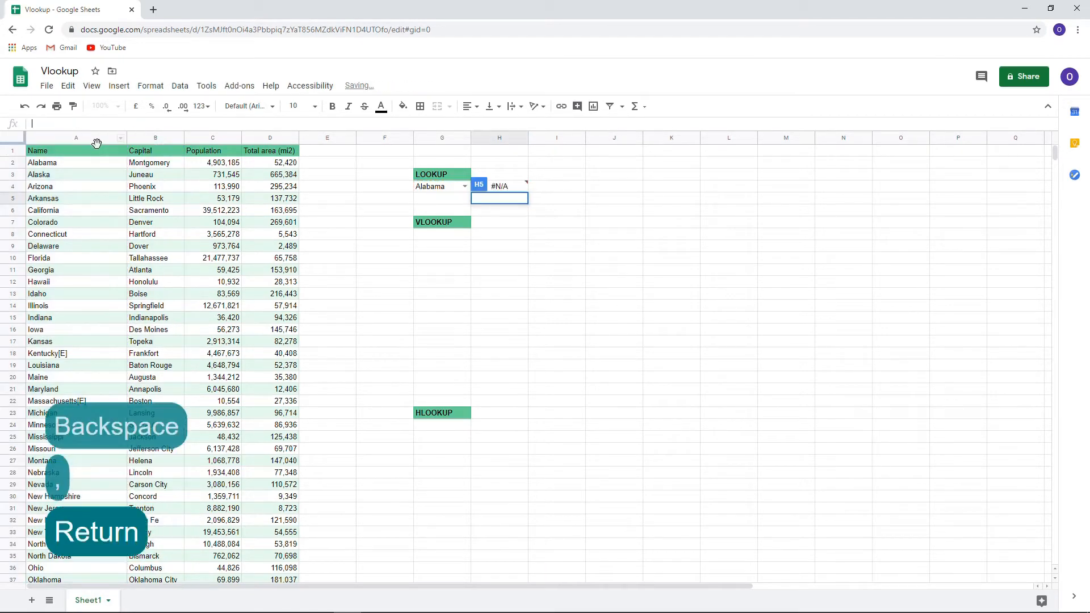
# Copy Montgomery from cell B2 into cell G4 as the lookup value
pyautogui.click(136, 164)
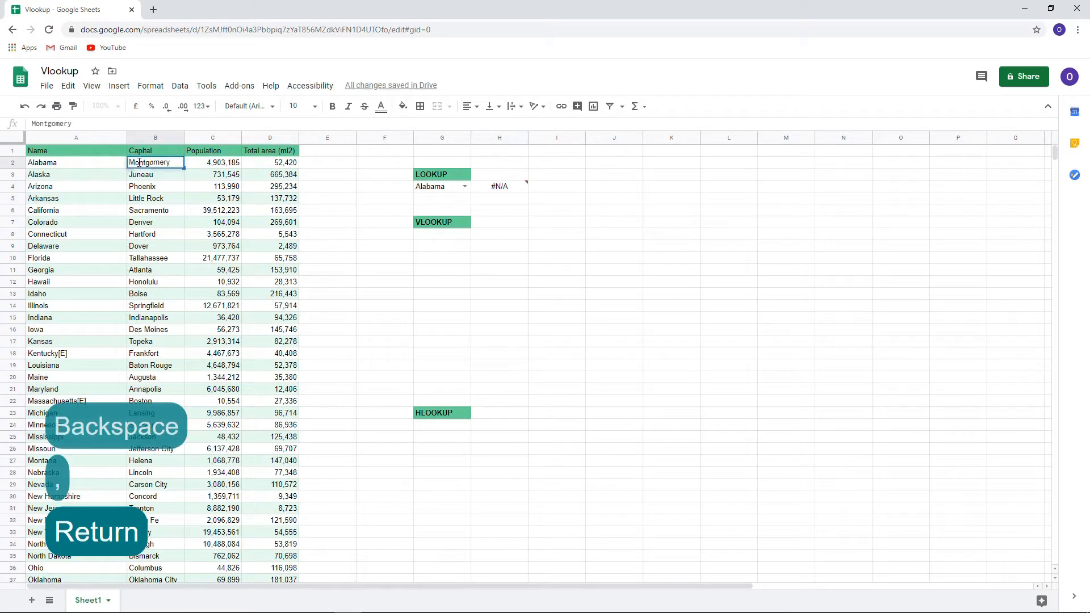
pyautogui.hotkey('ctrl', 'c')
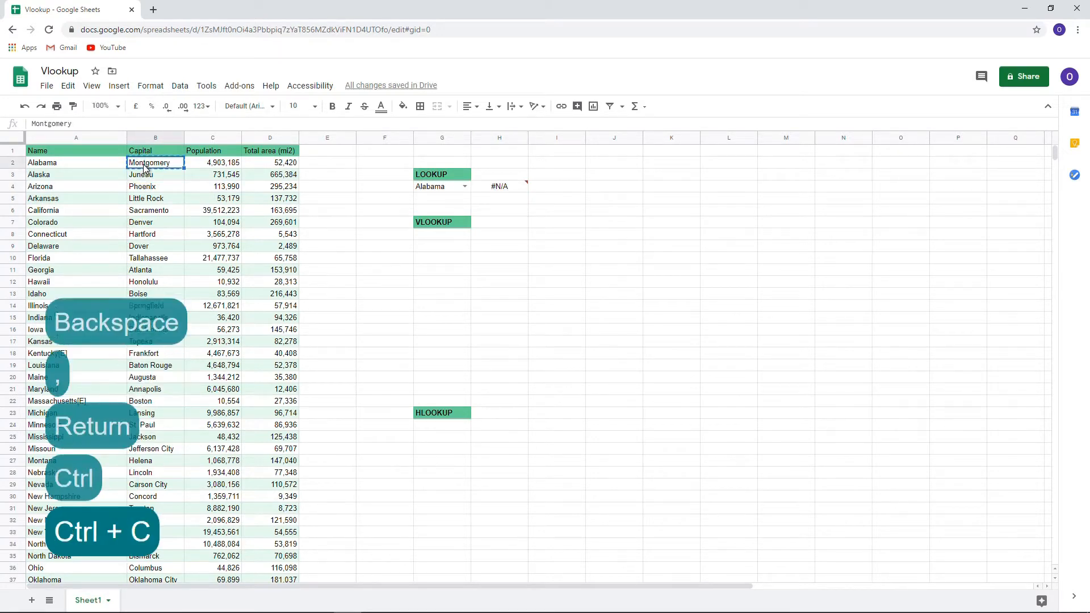
pyautogui.click(427, 187)
pyautogui.hotkey('ctrl', 'v')
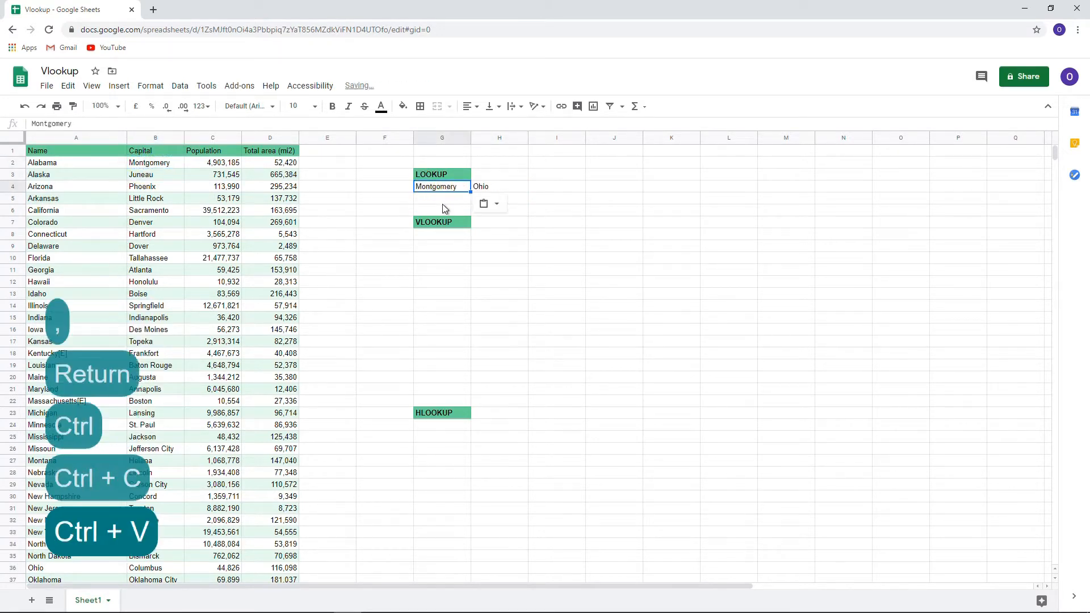
pyautogui.press('Return')
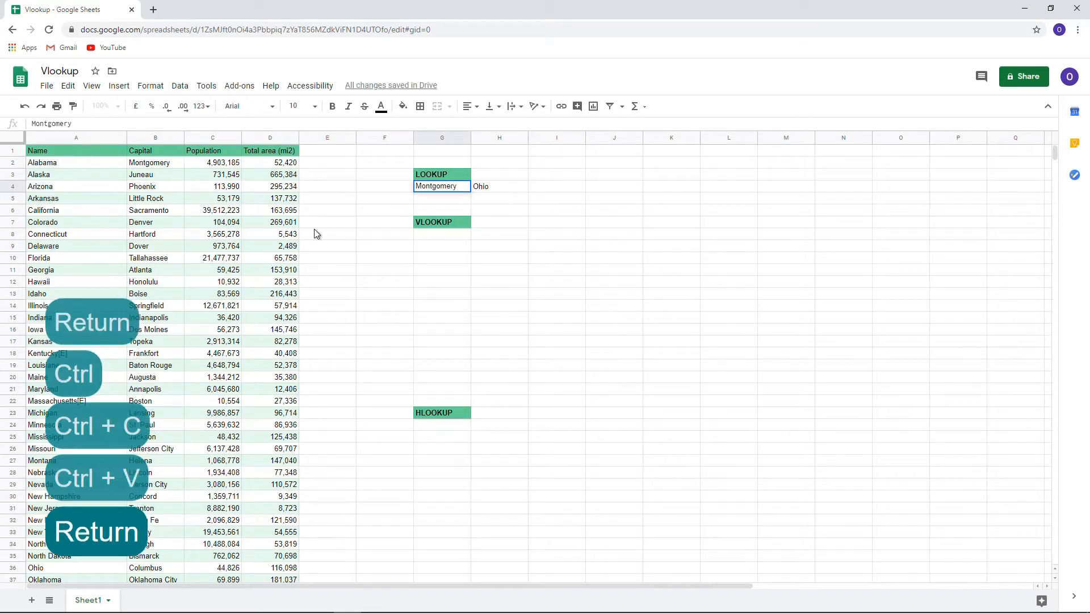
pyautogui.press('Escape')
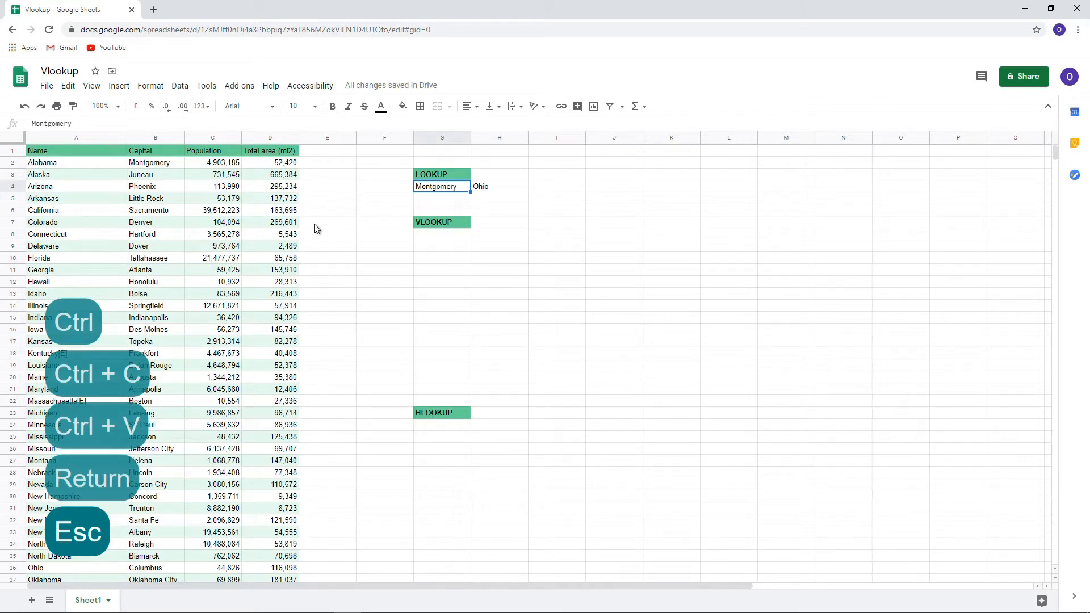
# Undo the paste in G4 and the range swap in the H4 formula
pyautogui.hotkey('ctrl', 'z')
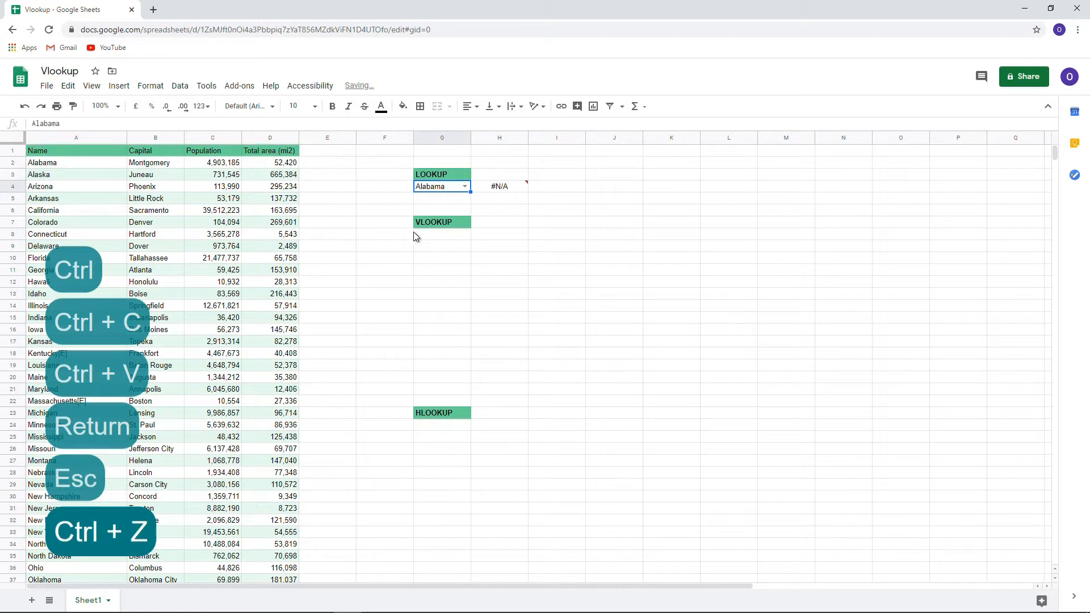
pyautogui.hotkey('ctrl', 'z')
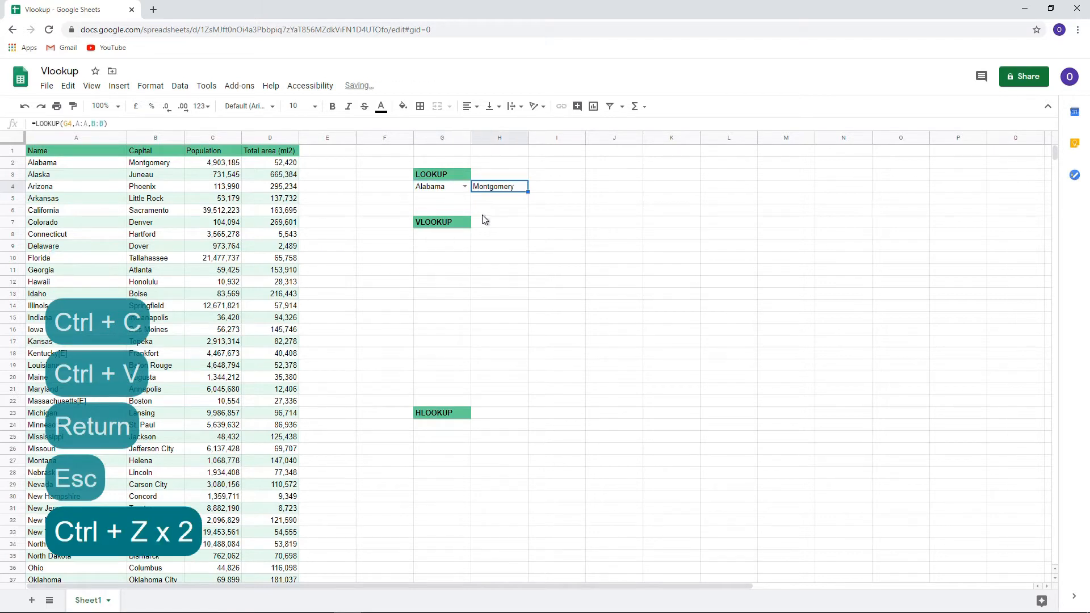
# Choose Texas in the G4 drop-down and examine the Texas rows of the states table
pyautogui.click(465, 186)
pyautogui.scroll(-6, 452, 282)
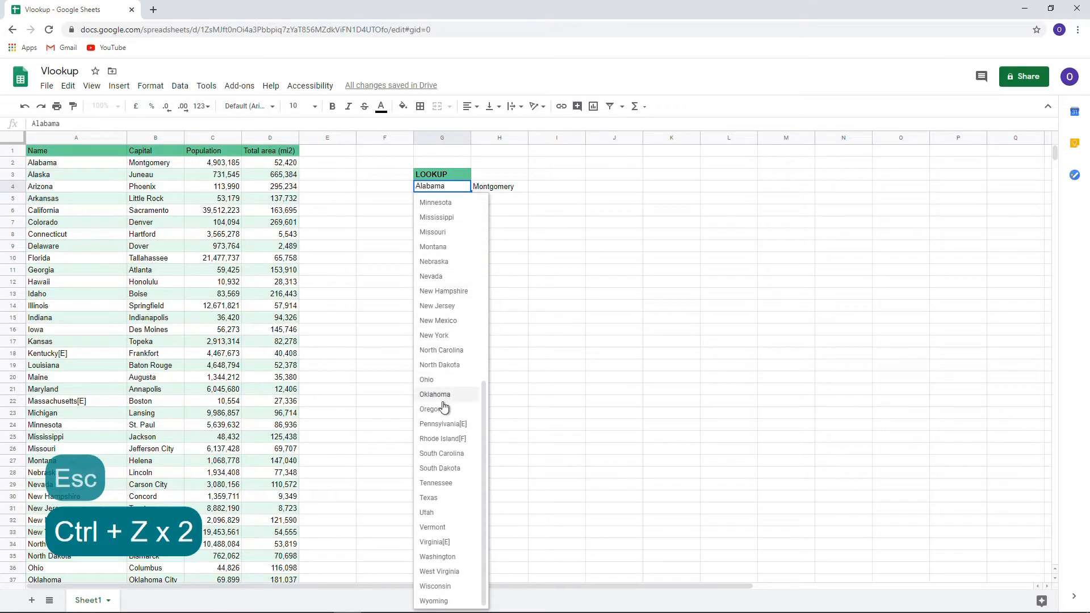
pyautogui.click(436, 498)
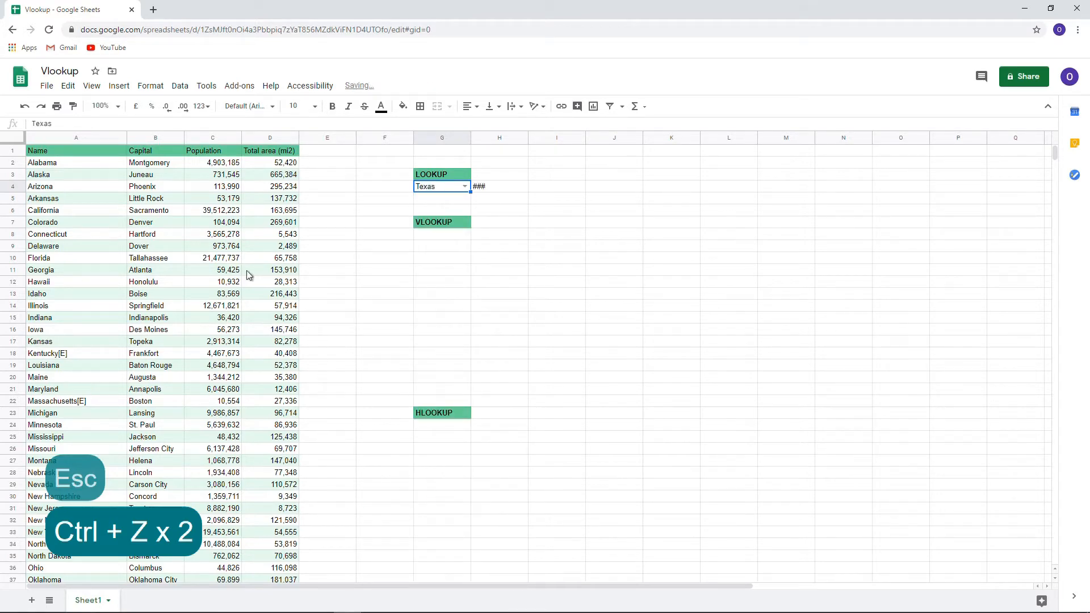
pyautogui.scroll(-4, 469, 236)
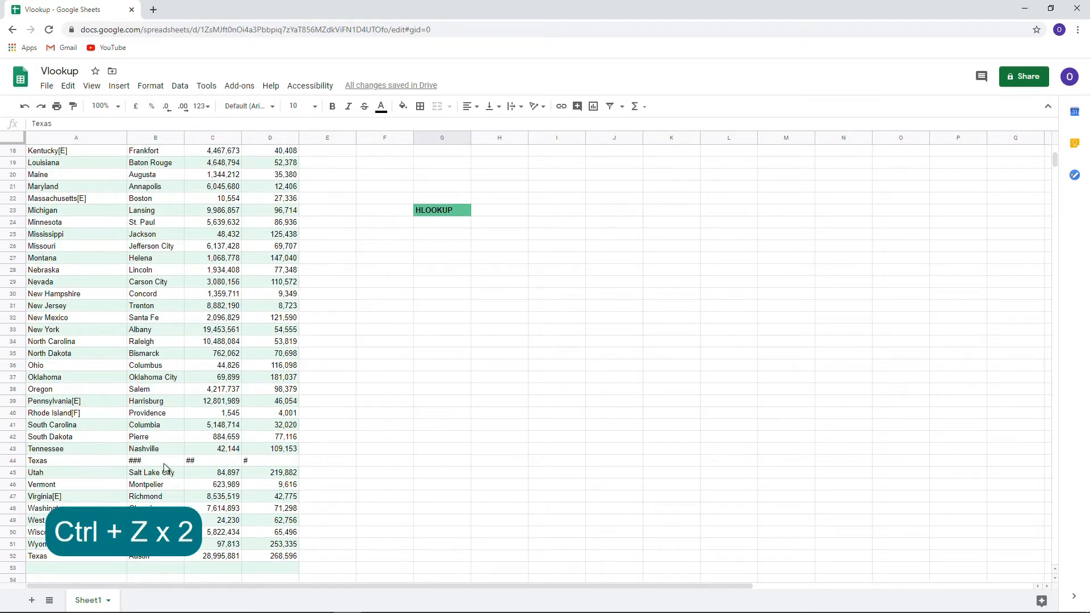
pyautogui.scroll(-1, 264, 459)
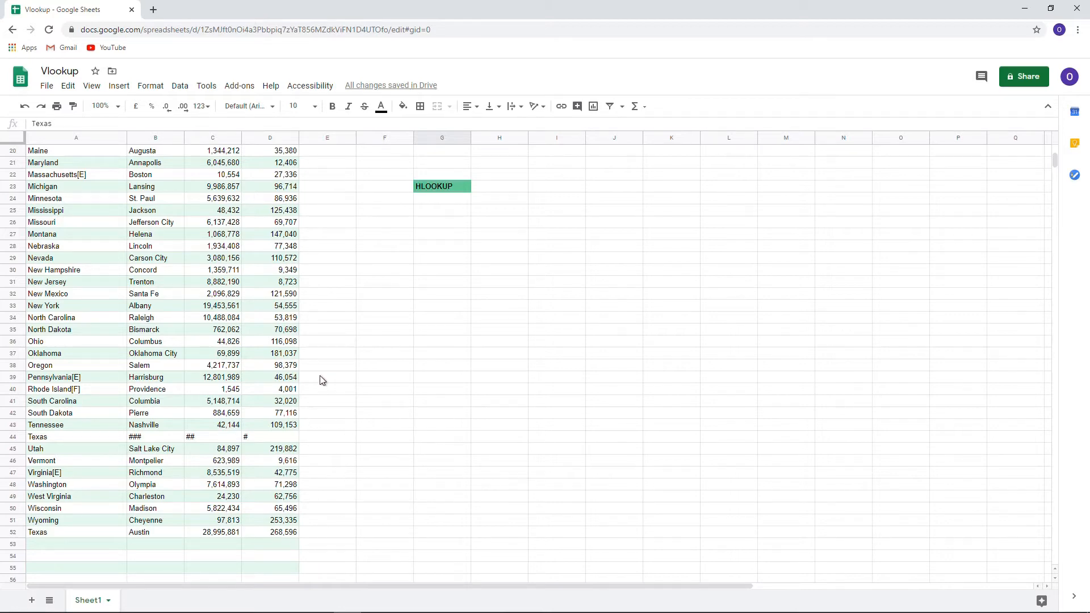
pyautogui.scroll(6, 404, 359)
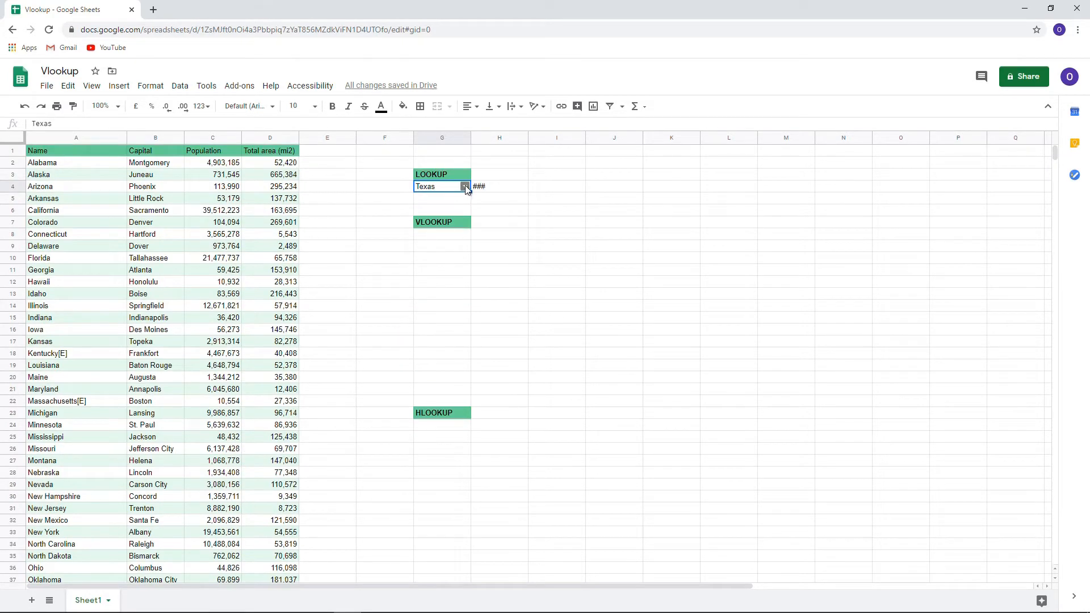
# Set the G4 drop-down back to Alabama
pyautogui.click(463, 187)
pyautogui.click(445, 222)
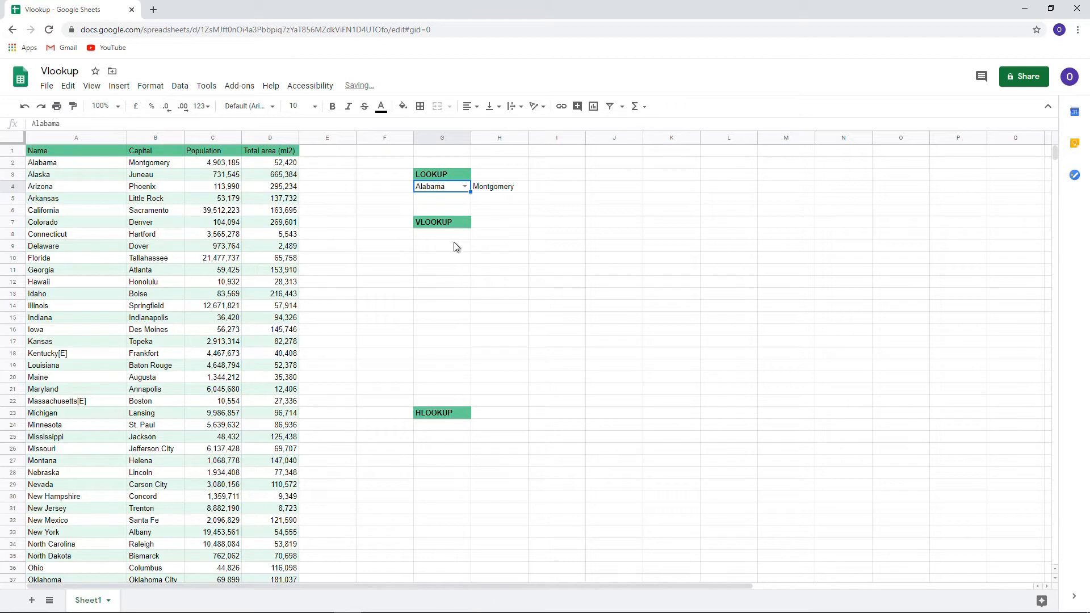
# Make the lookup cell and search range absolute in H4, giving =LOOKUP($G$4,$A:$A,B:B)
pyautogui.click(503, 189)
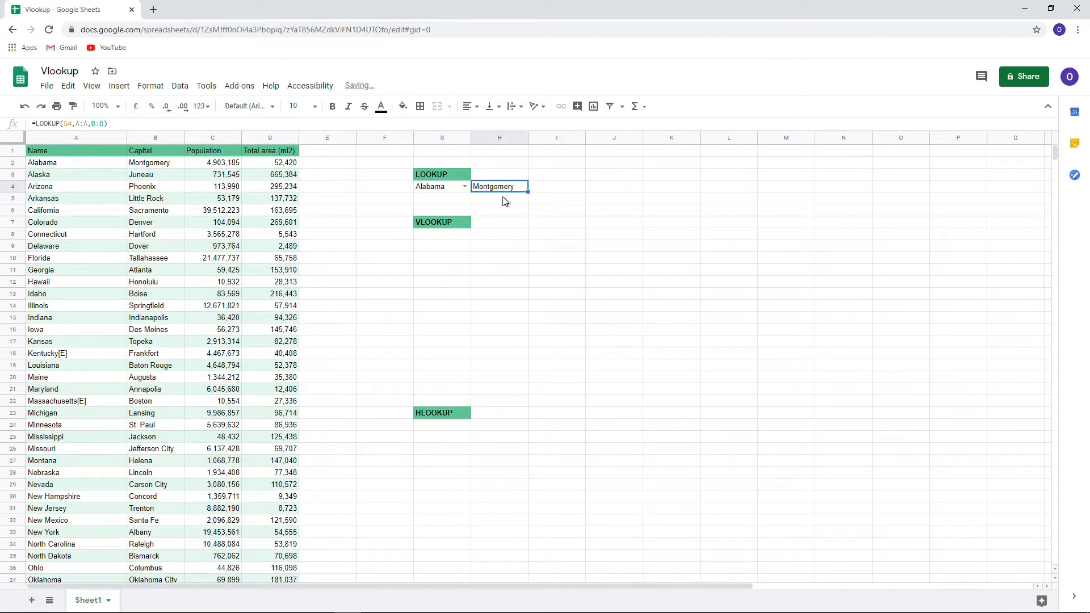
pyautogui.click(72, 125)
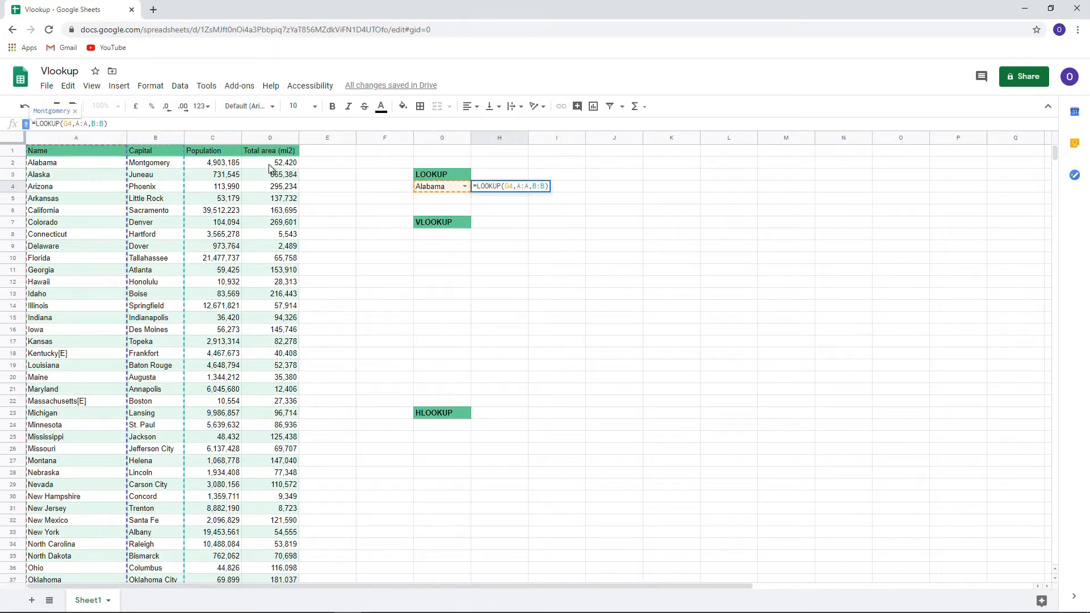
pyautogui.press('F4')
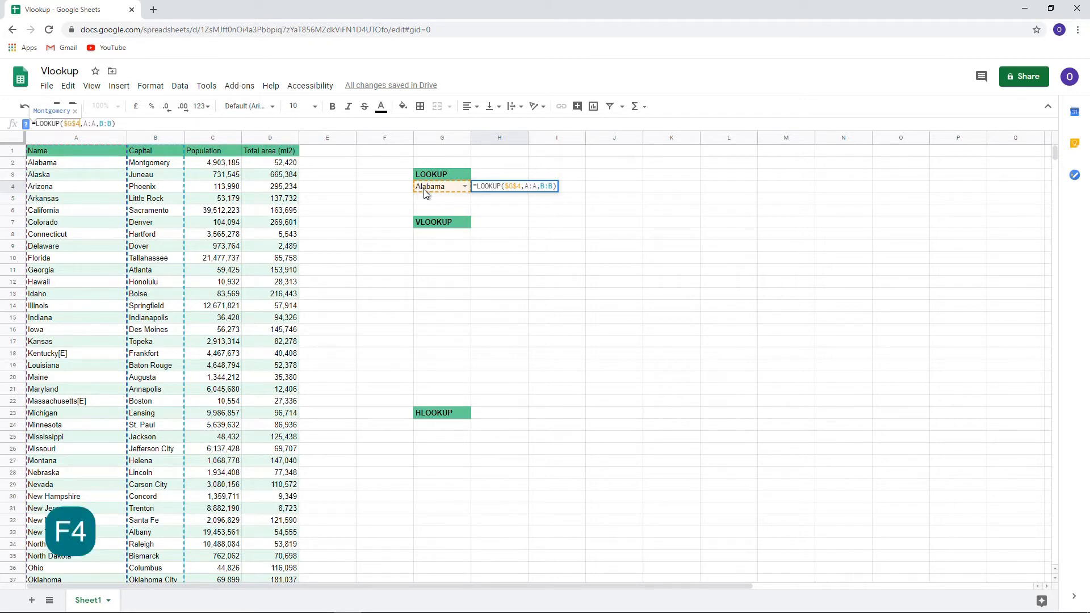
pyautogui.click(91, 125)
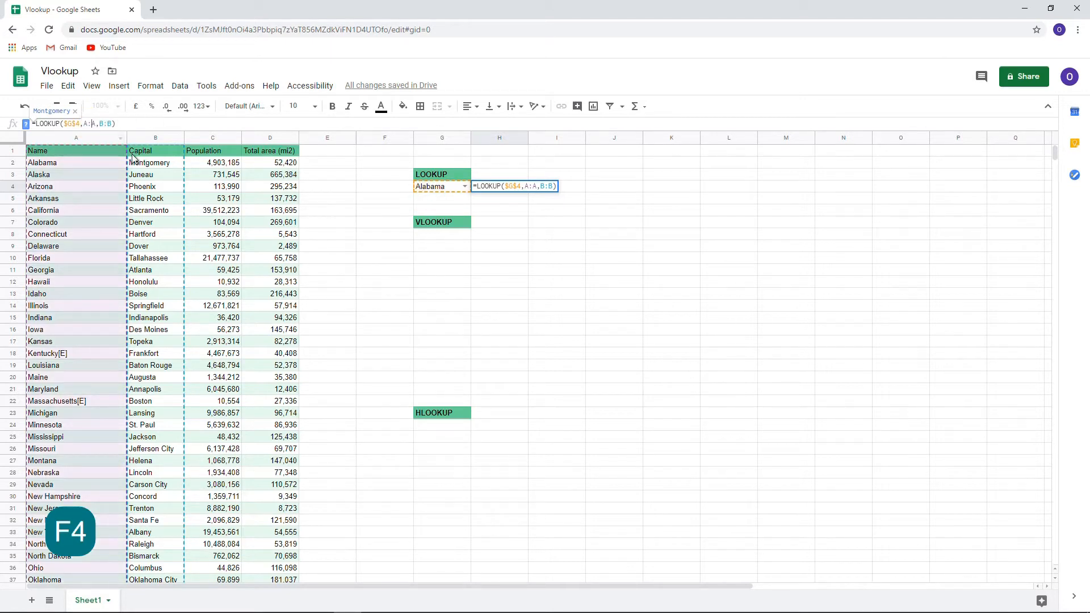
pyautogui.press('F4')
pyautogui.press('F4')
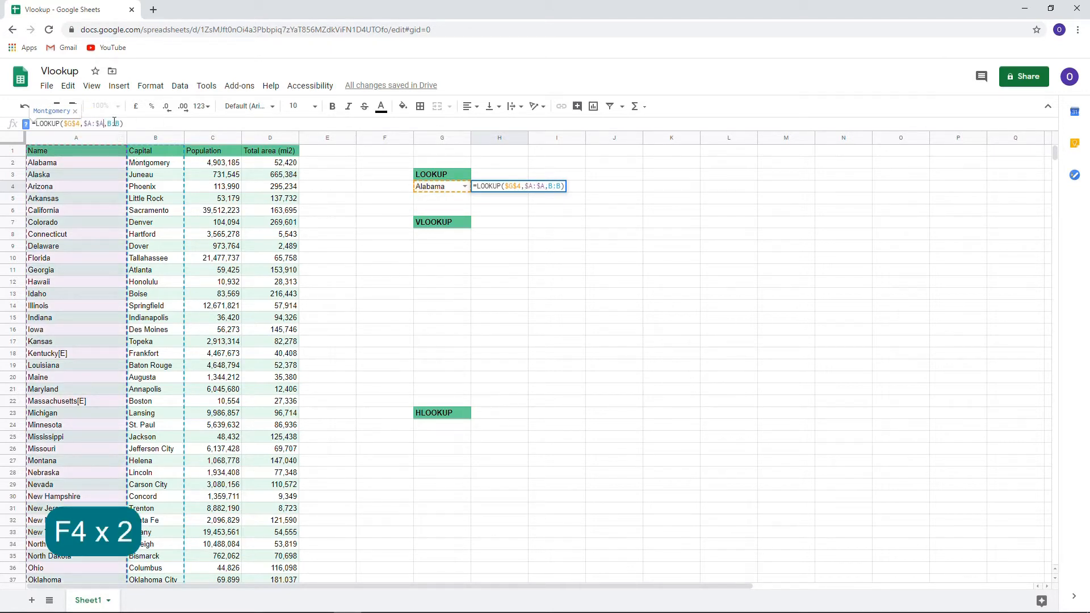
pyautogui.press('Return')
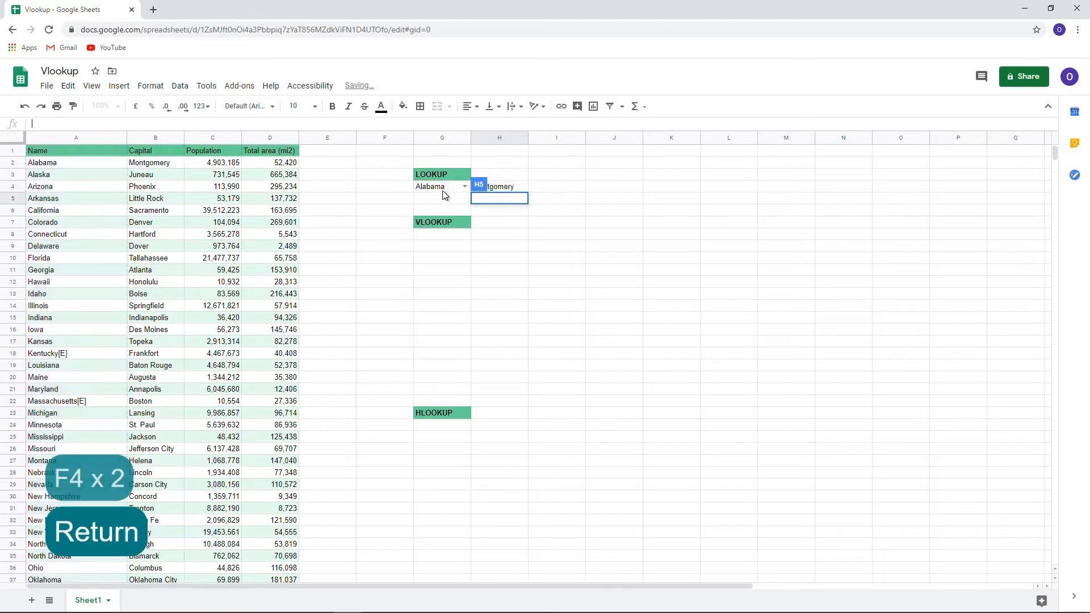
# Fill the LOOKUP formula from H4 across to I4 and J4
pyautogui.click(514, 189)
pyautogui.moveTo(528, 193); pyautogui.dragTo(605, 189)
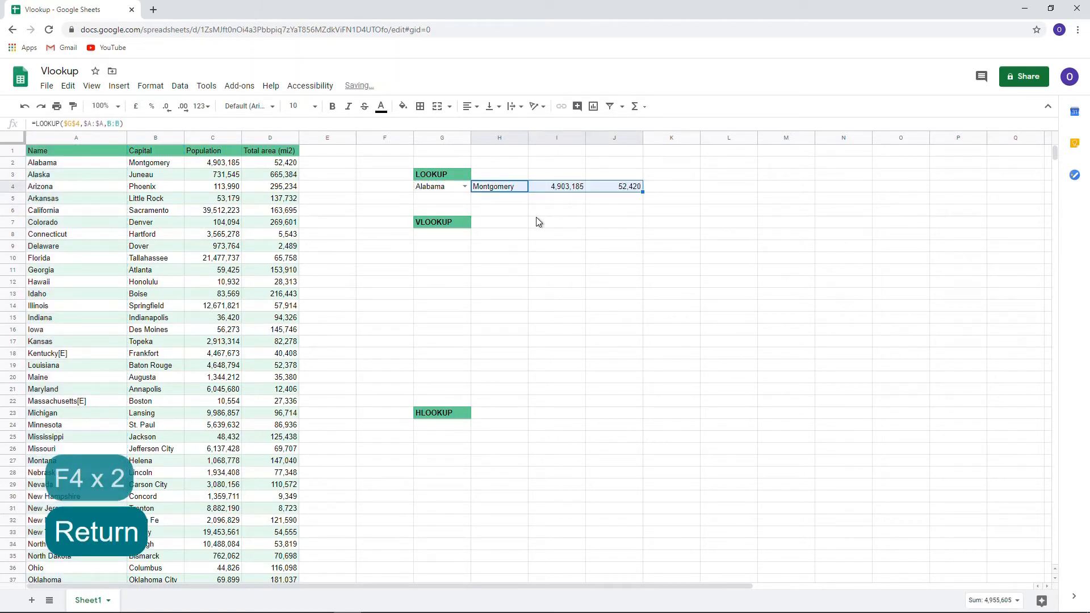
pyautogui.click(455, 240)
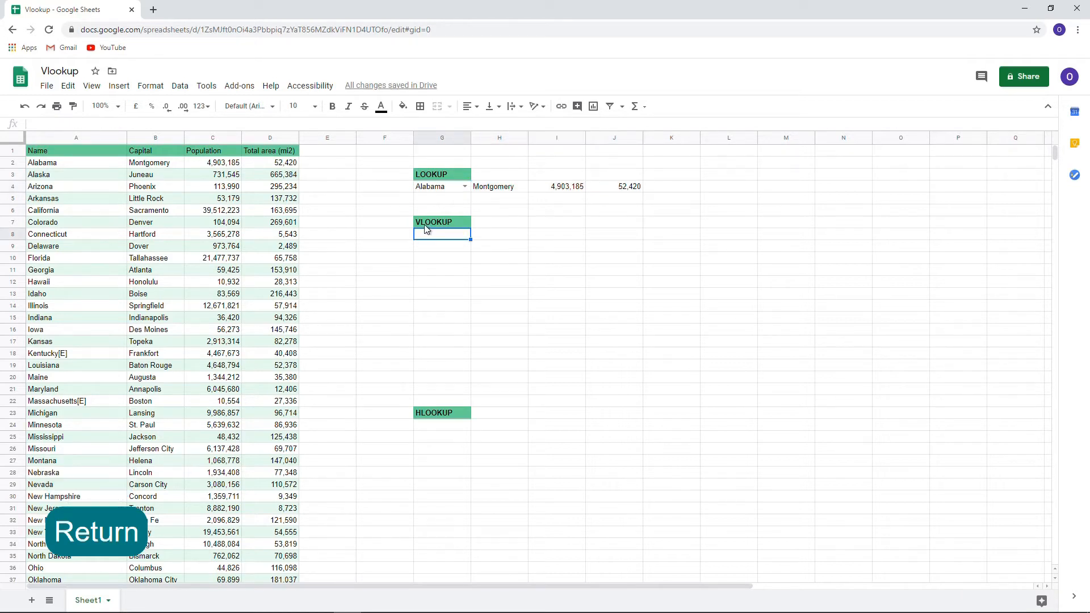
# Copy the state drop-down from G4 into G8 under the VLOOKUP heading
pyautogui.click(434, 188)
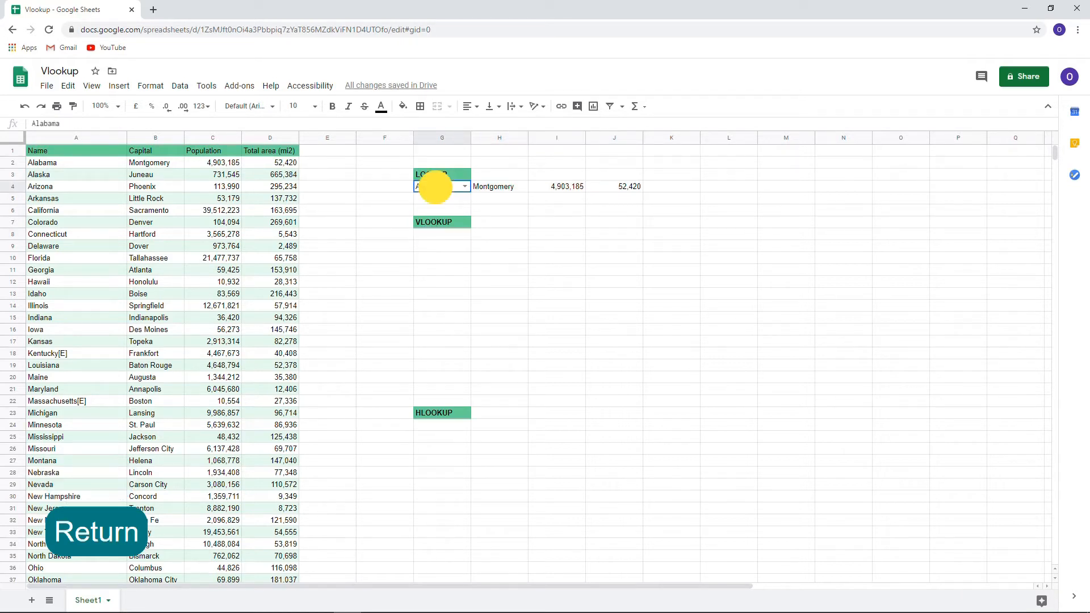
pyautogui.hotkey('ctrl', 'c')
pyautogui.click(451, 233)
pyautogui.hotkey('ctrl', 'v')
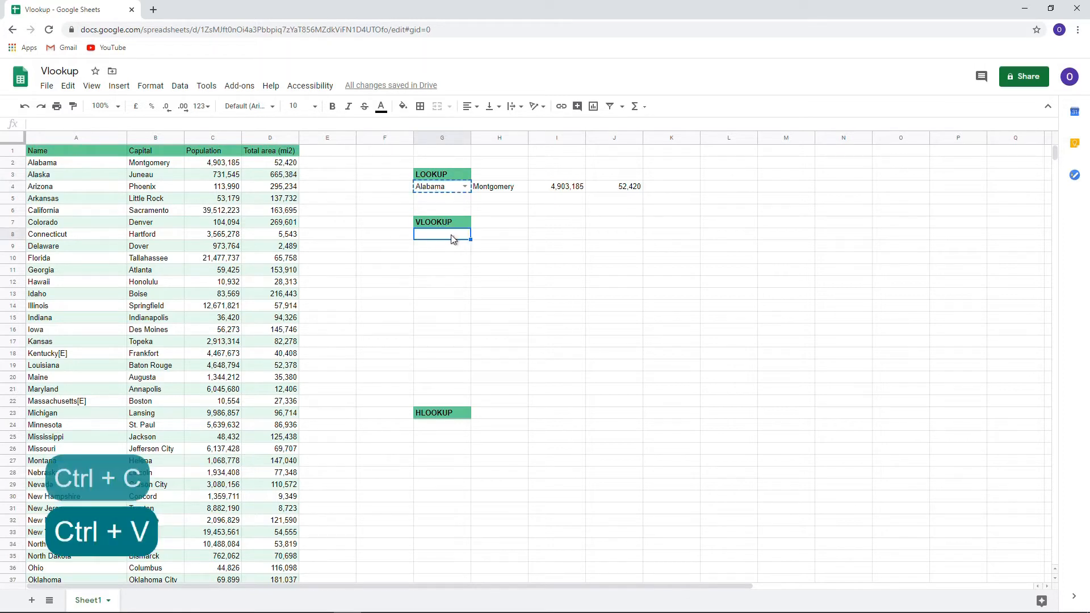
# Enter =VLOOKUP(G8,A:D,2,true) in H8 to look up the capital of the state in G8
pyautogui.click(481, 236)
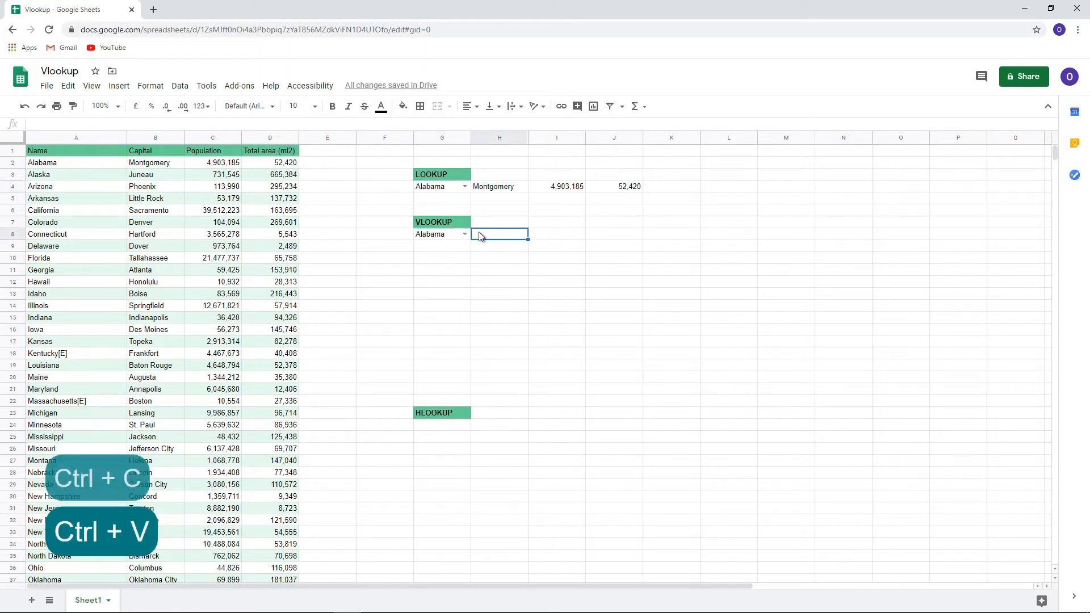
pyautogui.write('=vloo')
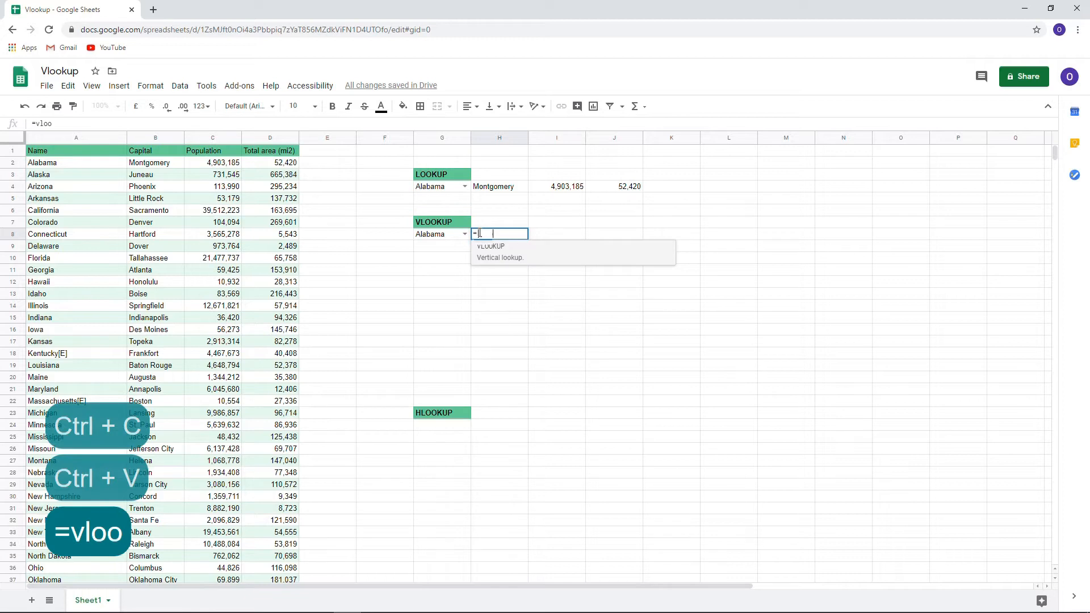
pyautogui.click(491, 250)
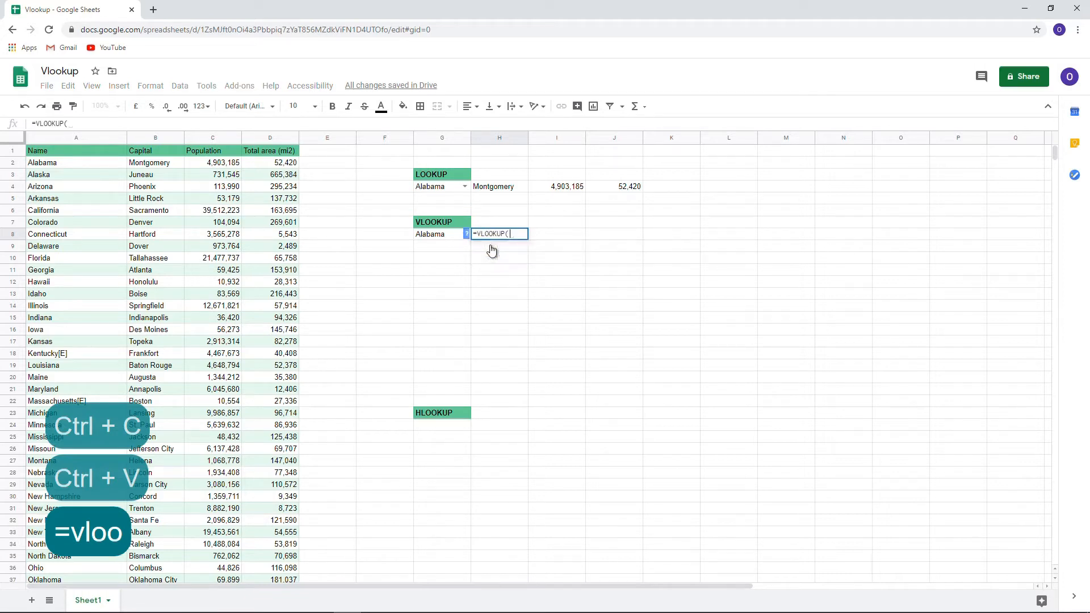
pyautogui.click(447, 236)
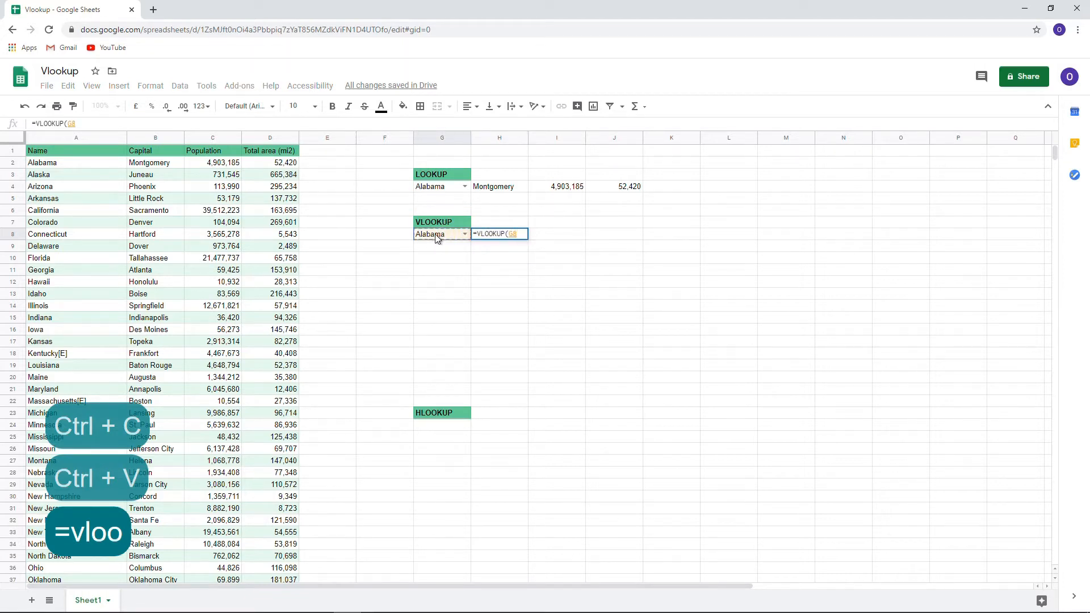
pyautogui.write(',')
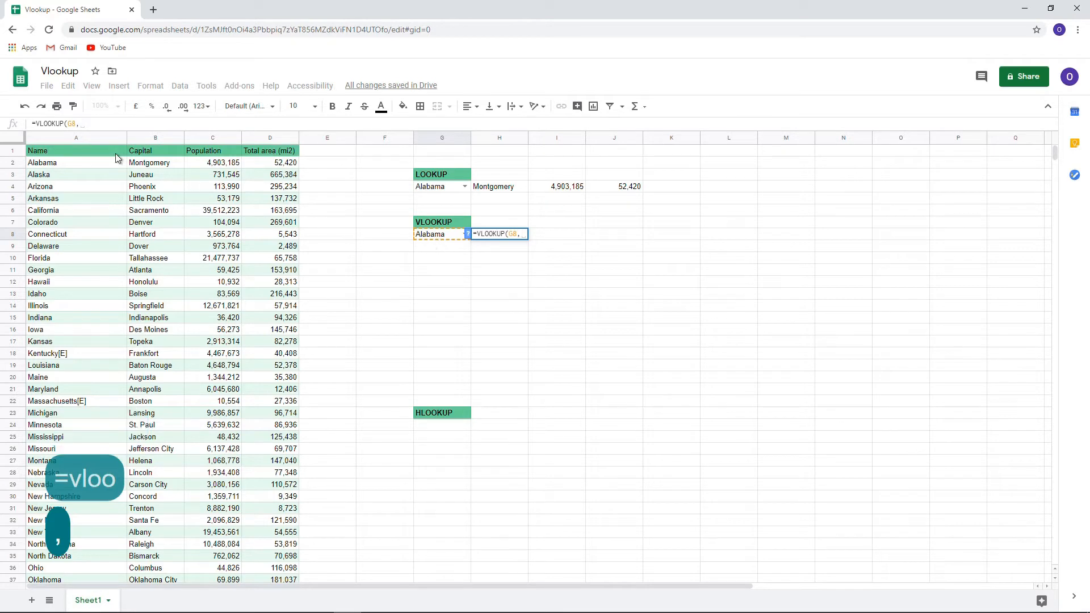
pyautogui.moveTo(80, 141); pyautogui.dragTo(267, 138)
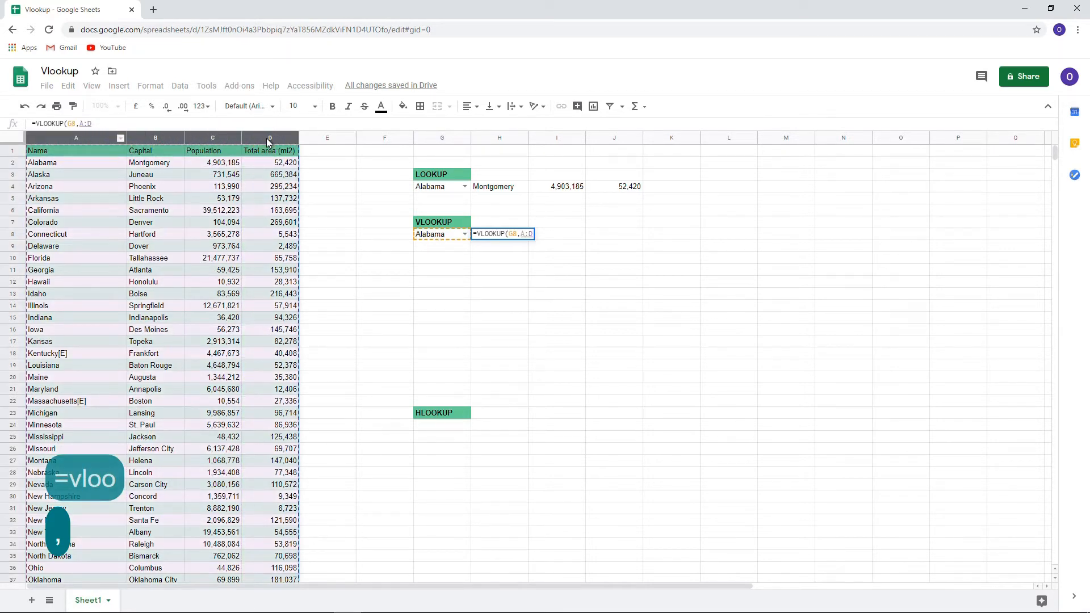
pyautogui.write(',')
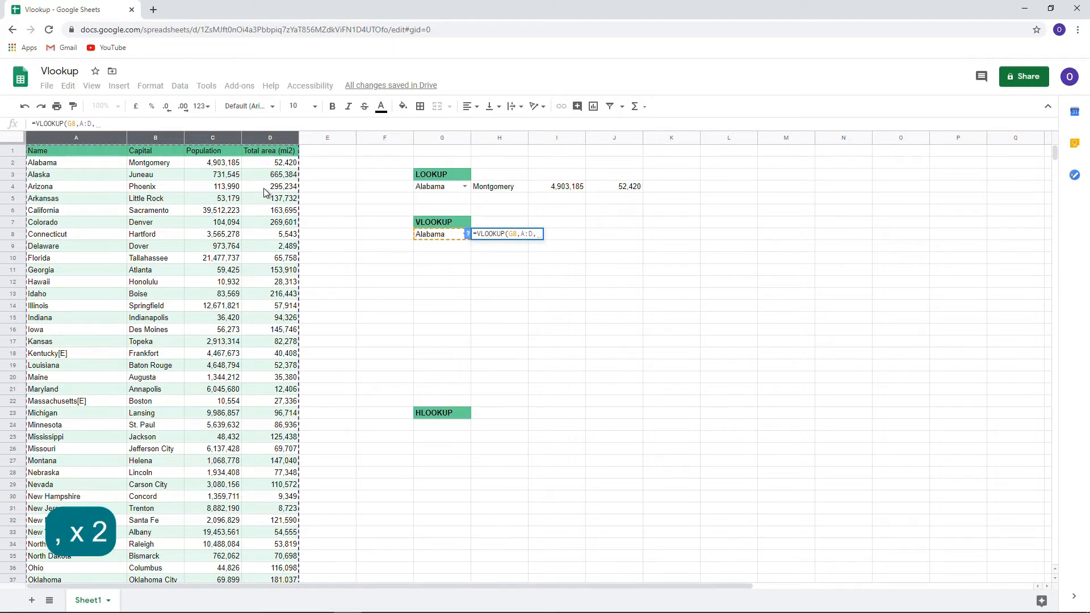
pyautogui.write('2')
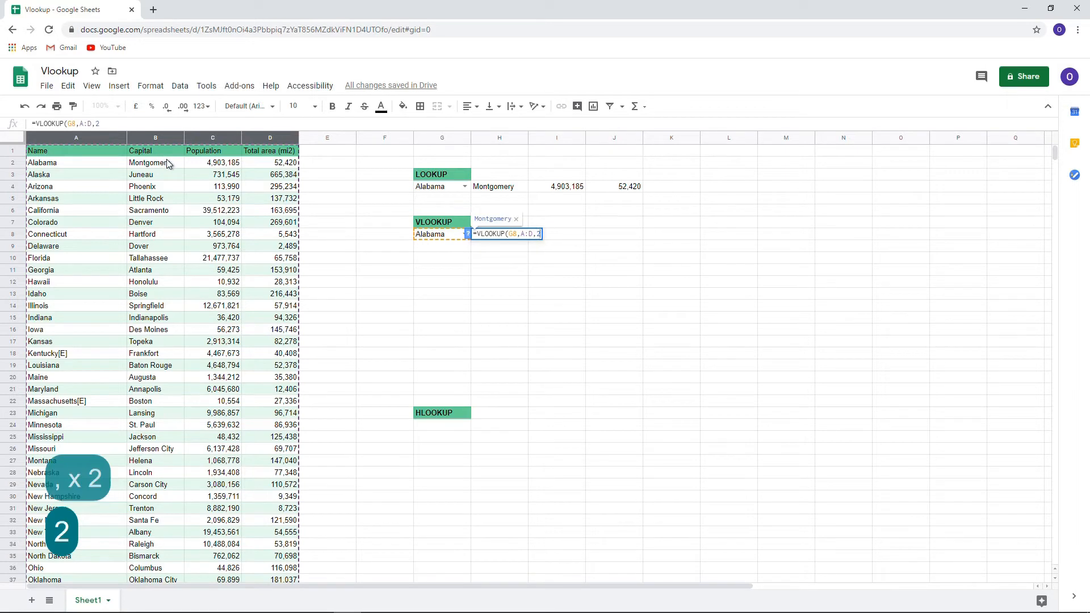
pyautogui.write(',')
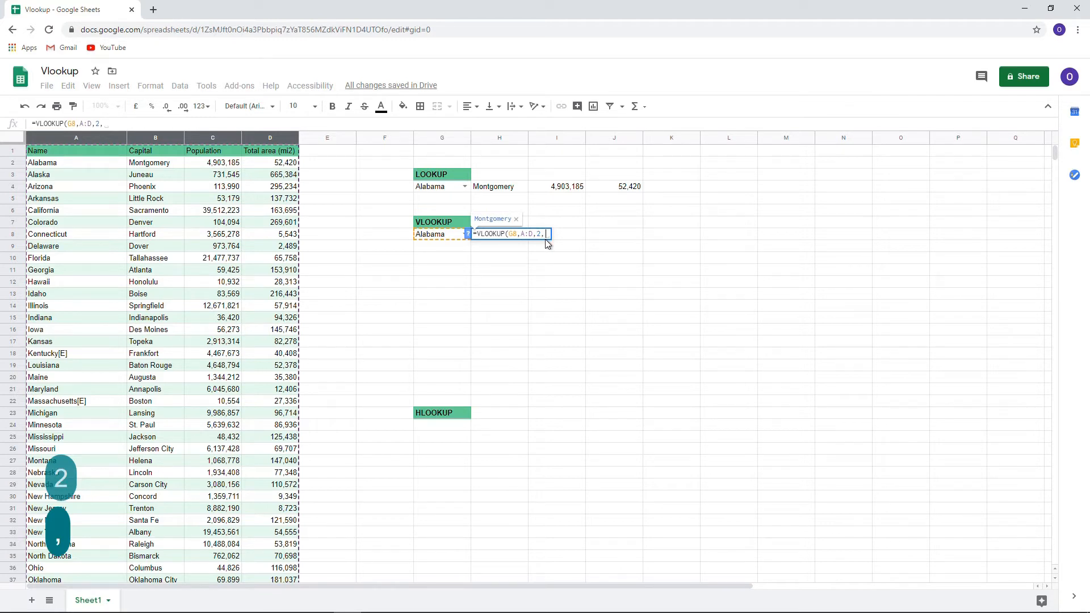
pyautogui.write('true')
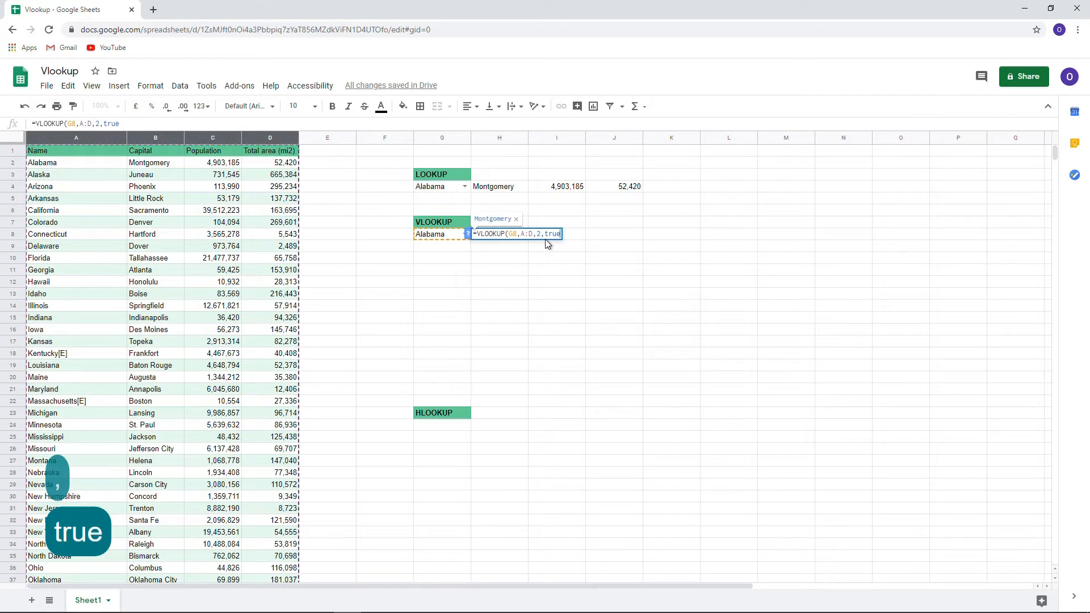
pyautogui.write(')')
pyautogui.press('Return')
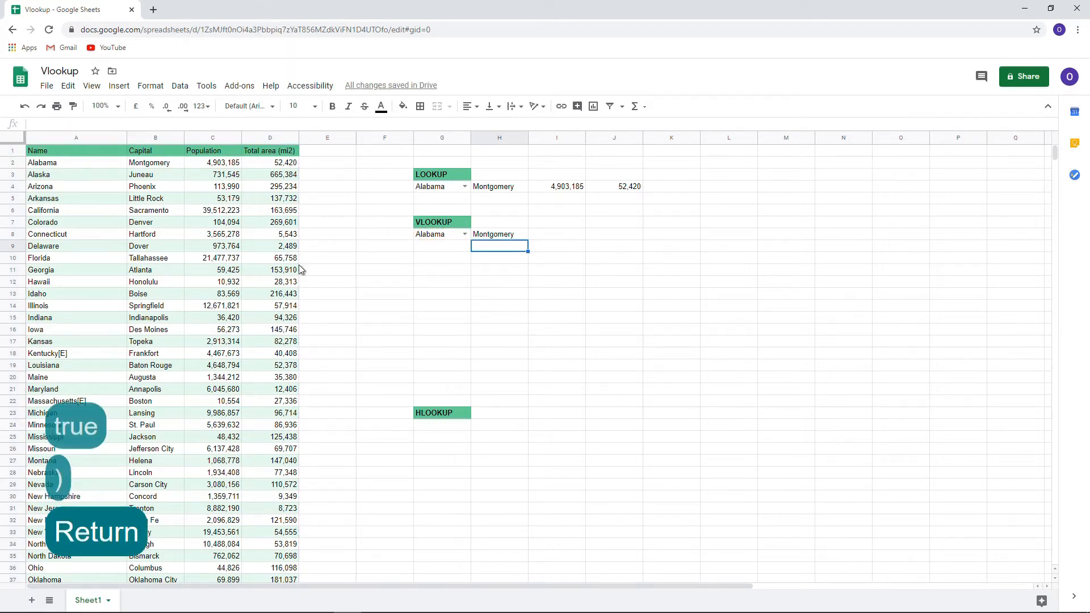
# Replace the state in G8 with the partial name "new" to test the approximate match
pyautogui.click(441, 235)
pyautogui.doubleClick(449, 235)
pyautogui.moveTo(449, 235); pyautogui.dragTo(359, 237)
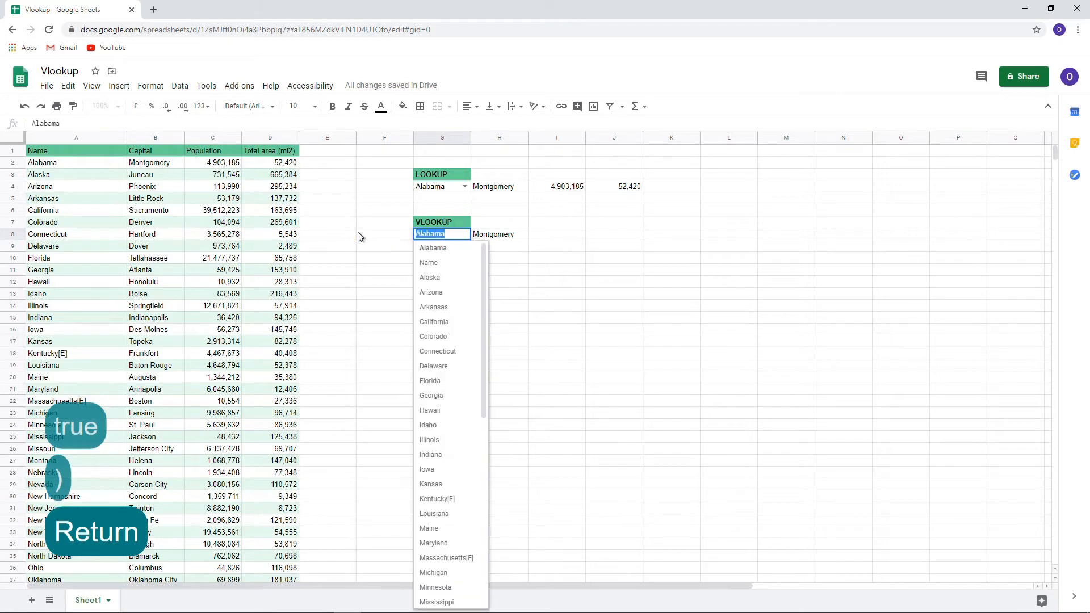
pyautogui.write('new')
pyautogui.press('Return')
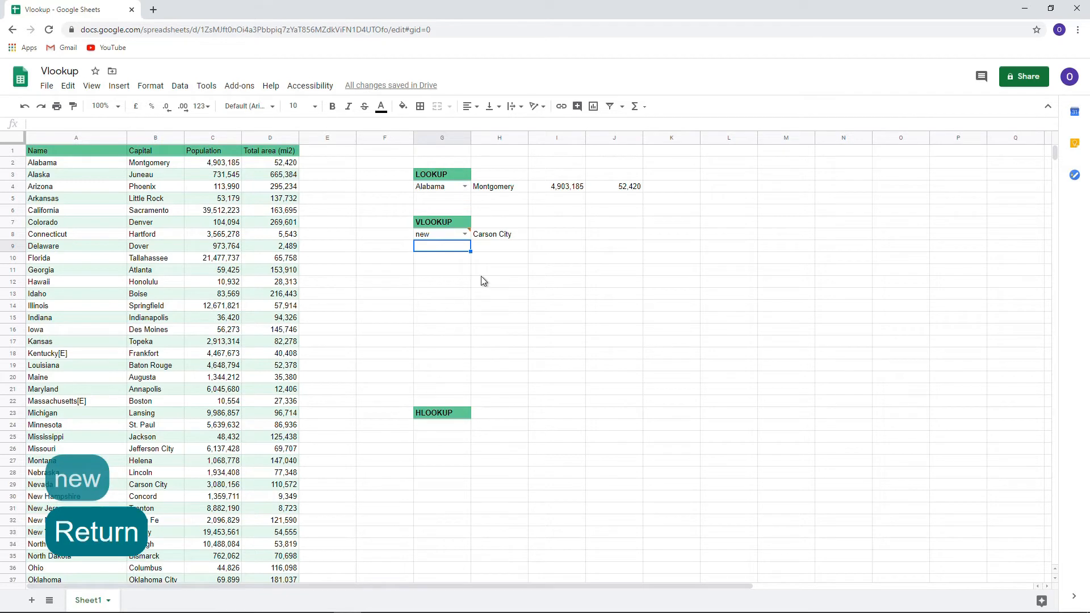
# Change the last argument of the VLOOKUP formula in H8 to false for an exact match
pyautogui.click(497, 234)
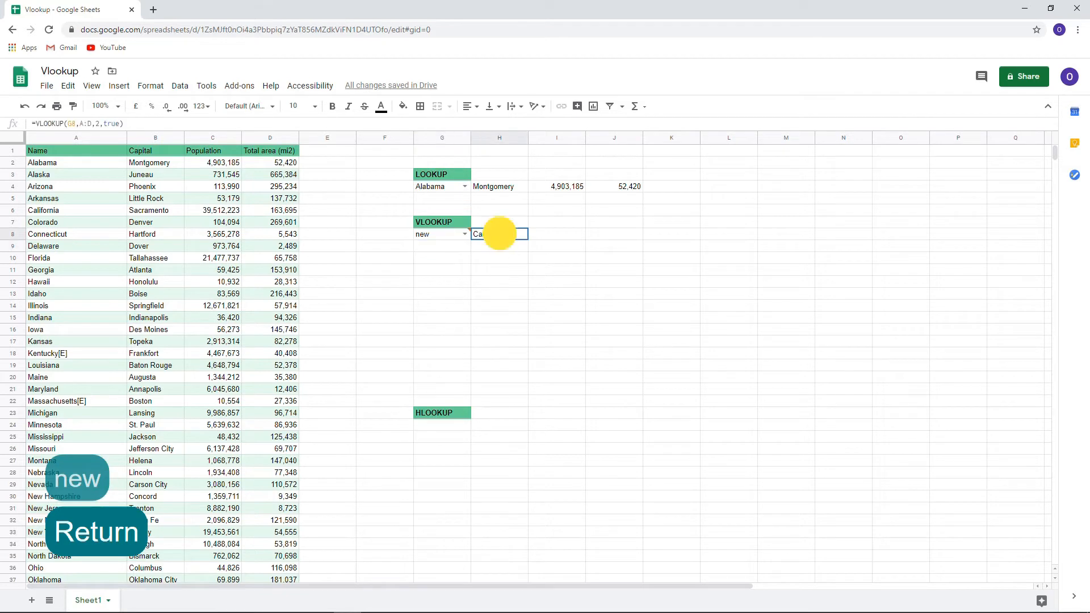
pyautogui.doubleClick(111, 124)
pyautogui.write('fa')
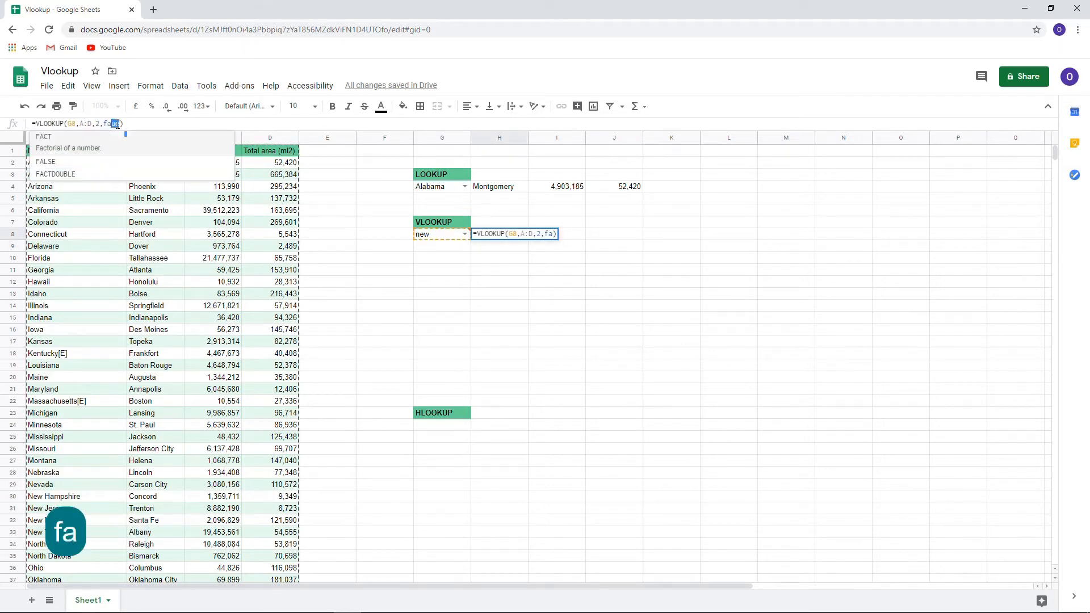
pyautogui.write('lse')
pyautogui.press('Return')
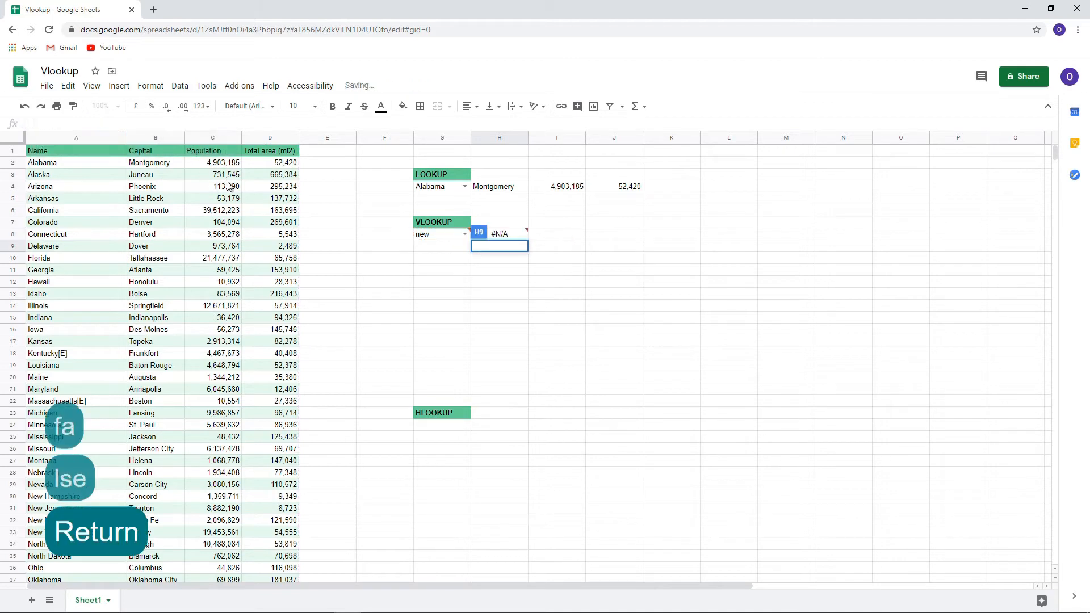
# Choose New York in the G8 drop-down
pyautogui.moveTo(435, 237)
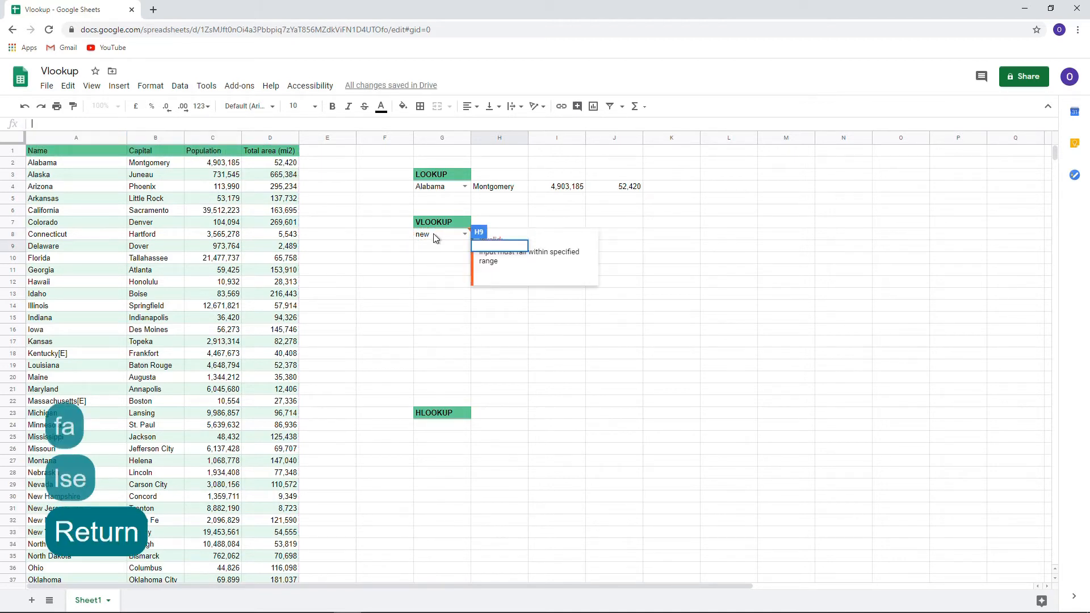
pyautogui.click(536, 306)
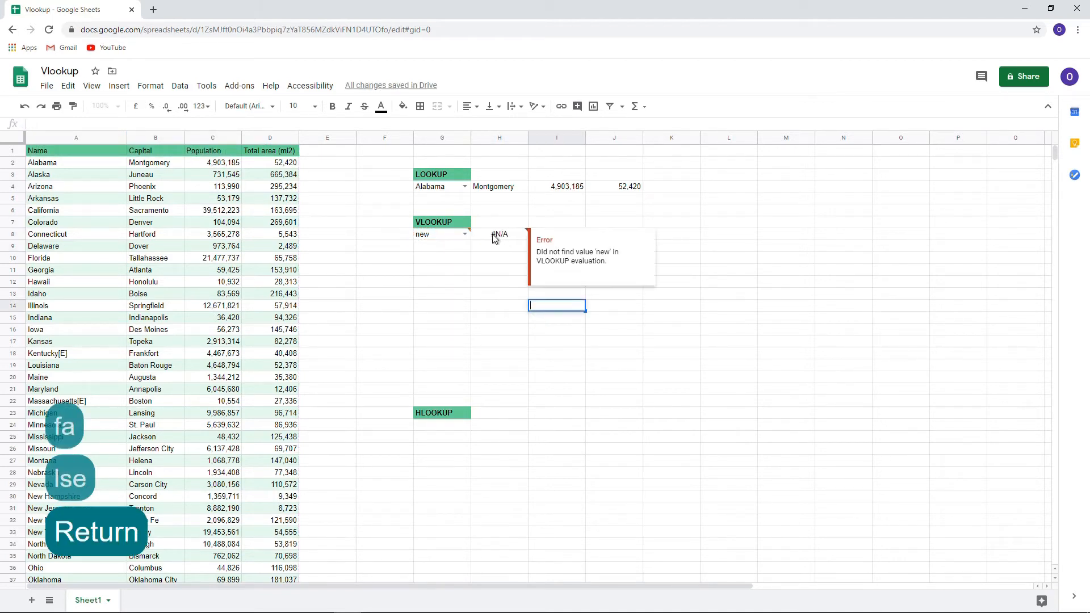
pyautogui.click(464, 233)
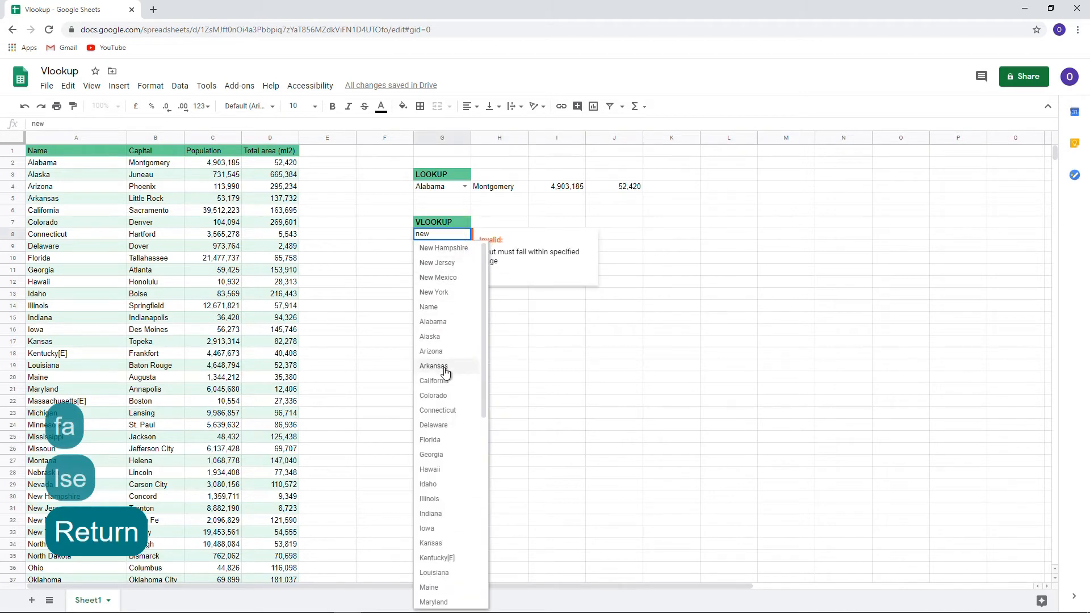
pyautogui.click(438, 292)
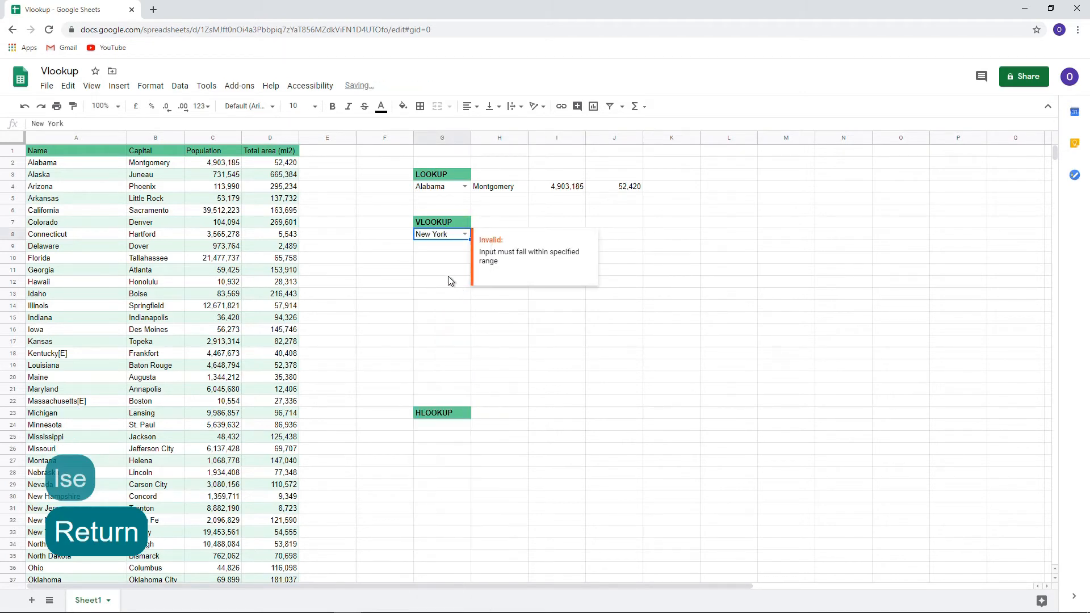
pyautogui.press('Return')
pyautogui.click(442, 261)
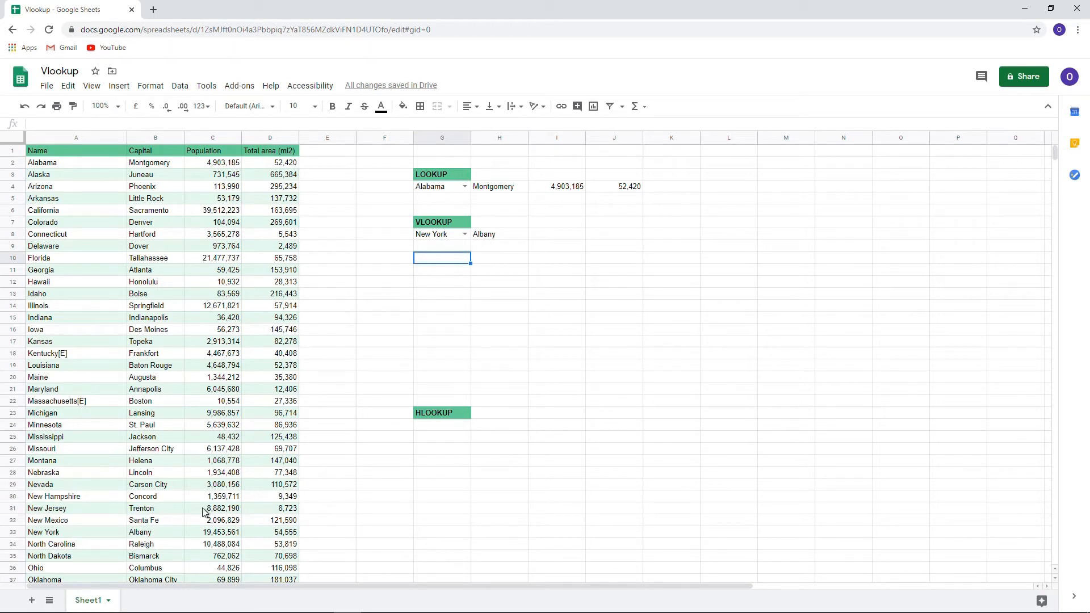
pyautogui.click(501, 295)
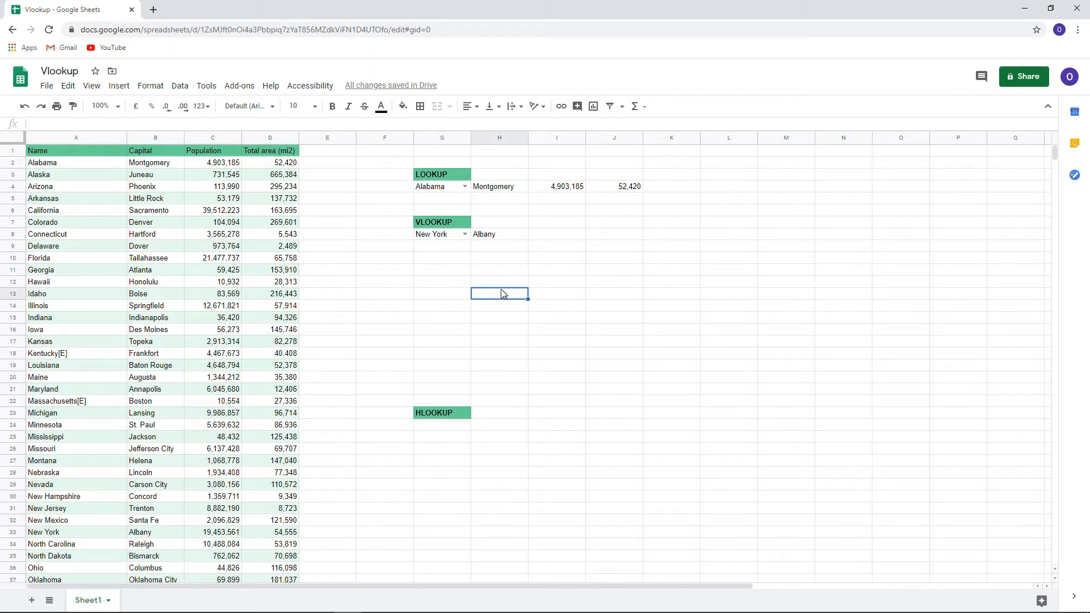
# Make the lookup cell and table range absolute in H8, giving =VLOOKUP($G$8,$A:$D,2,false)
pyautogui.click(517, 237)
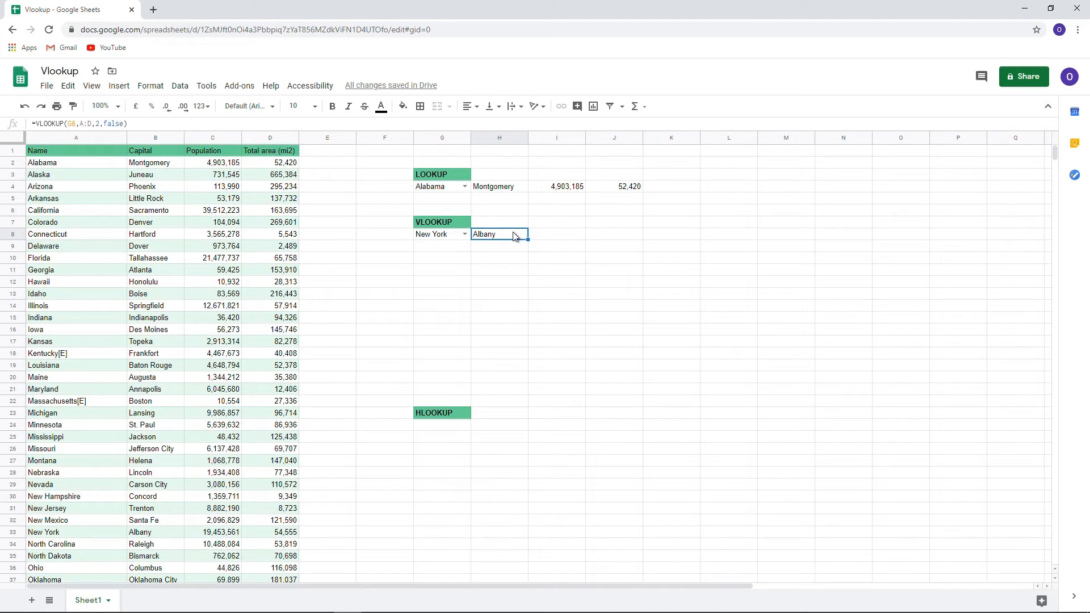
pyautogui.click(72, 125)
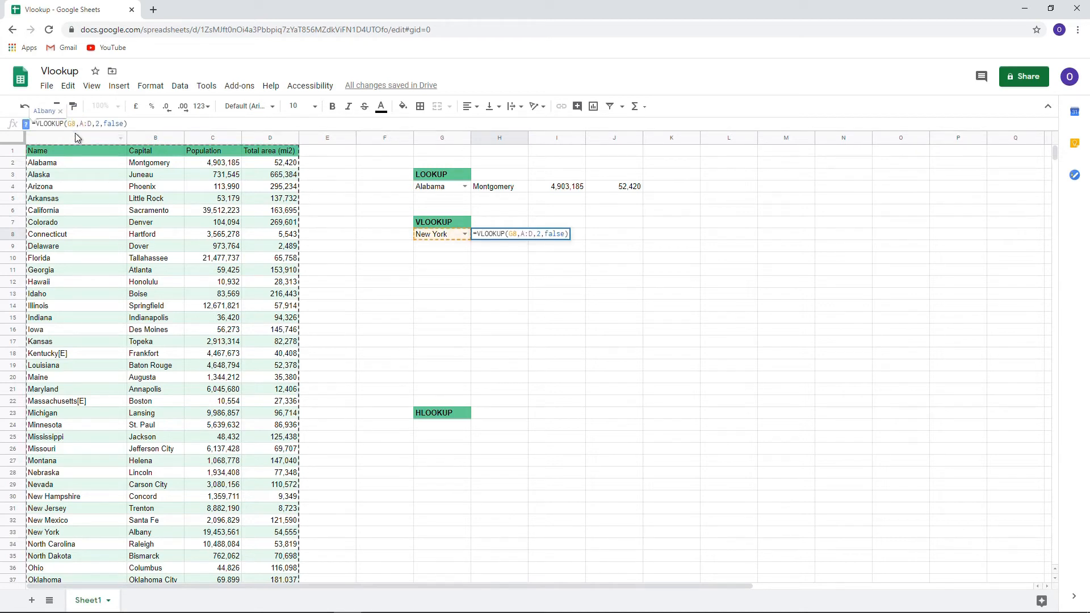
pyautogui.press('F4')
pyautogui.click(95, 124)
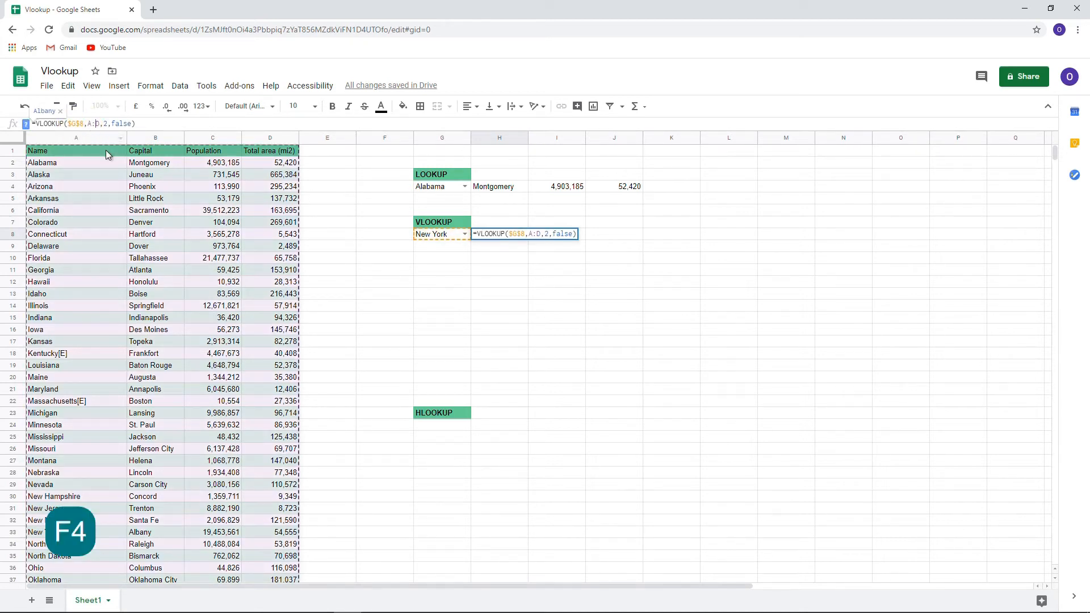
pyautogui.press('F4')
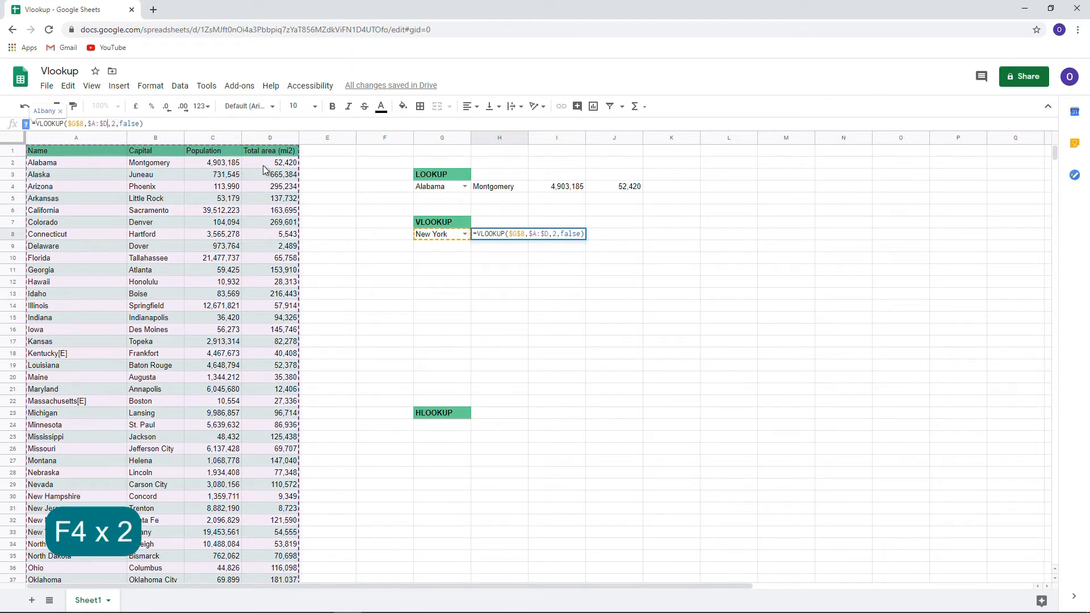
pyautogui.press('Return')
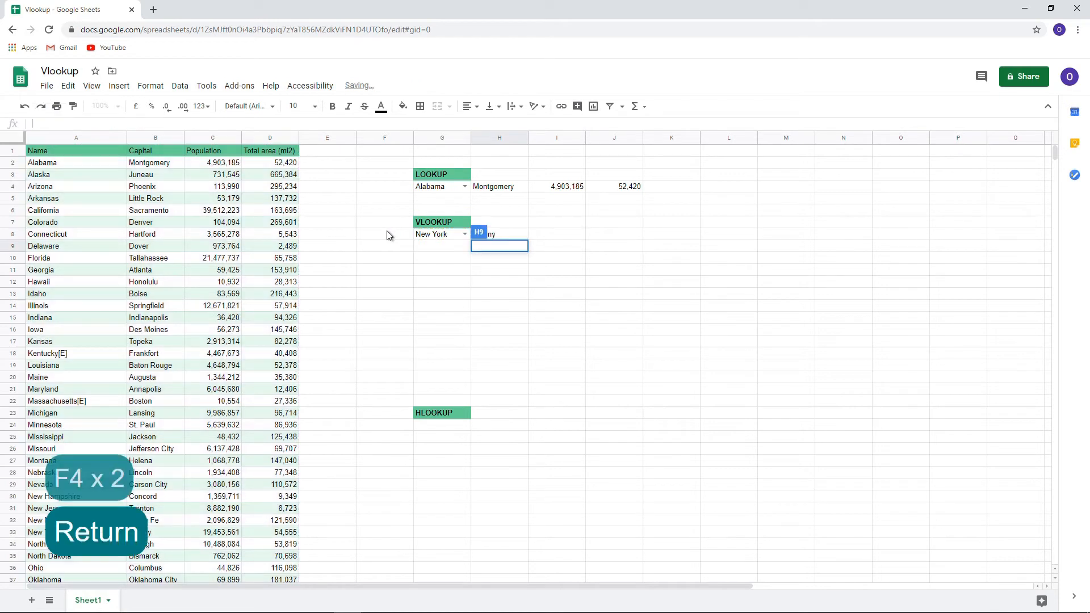
# Copy the VLOOKUP formula from H8 into I8 and J8
pyautogui.doubleClick(477, 234)
pyautogui.press('Escape')
pyautogui.hotkey('ctrl', 'c')
pyautogui.click(550, 233)
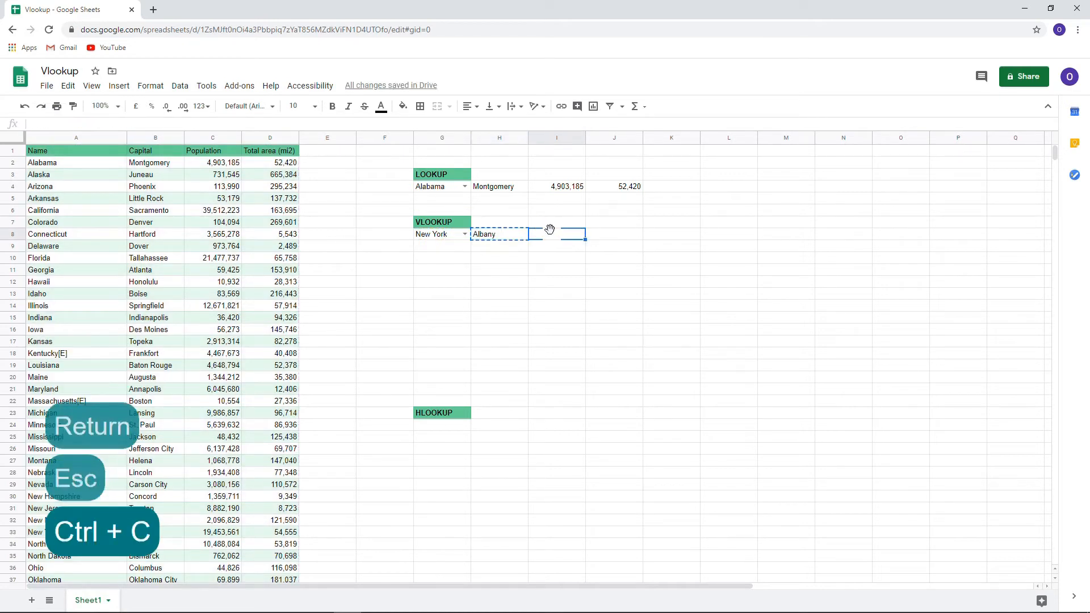
pyautogui.hotkey('ctrl', 'v')
pyautogui.click(603, 234)
pyautogui.hotkey('ctrl', 'v')
# Set the column index of the VLOOKUP formula in I8 to 3 for the population
pyautogui.click(561, 235)
pyautogui.doubleClick(114, 124)
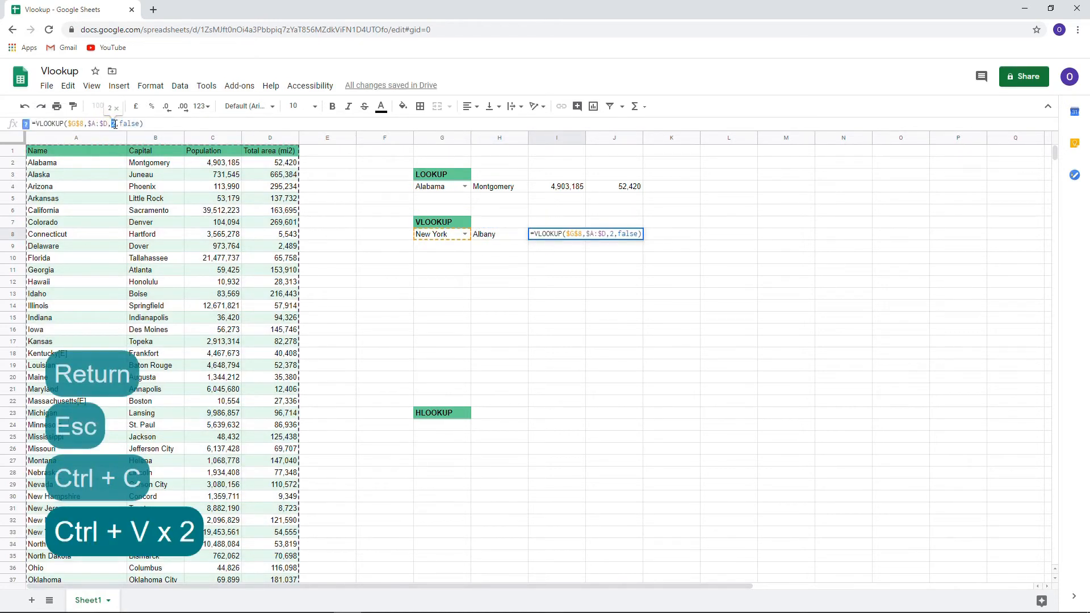
pyautogui.write('3')
pyautogui.press('Return')
# Set the column index of the VLOOKUP formula in J8 to 4 for the total area and choose Alabama in the G8 drop-down
pyautogui.doubleClick(601, 233)
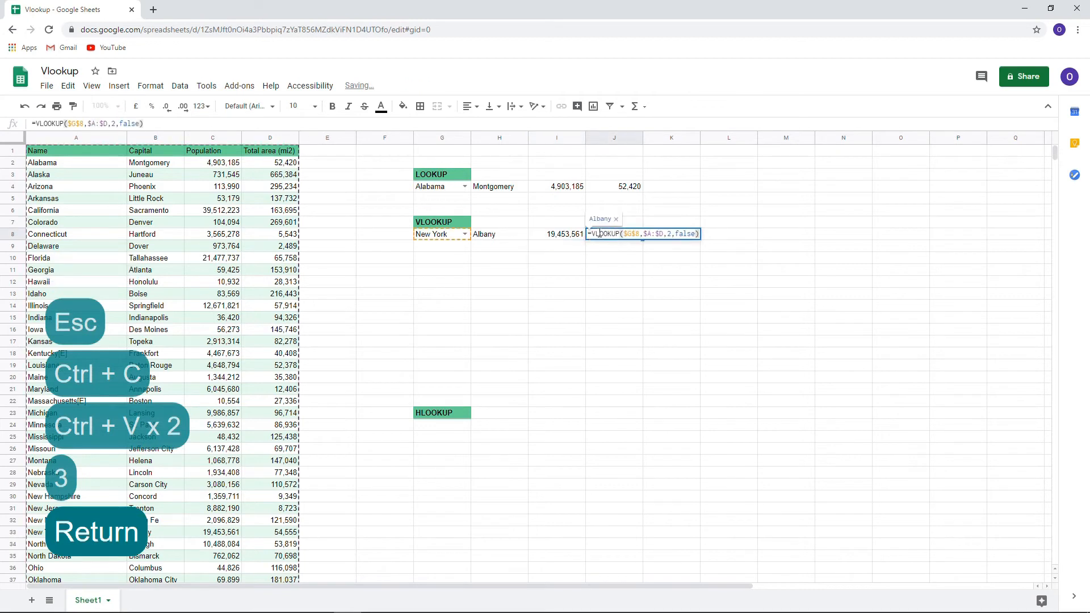
pyautogui.doubleClick(669, 234)
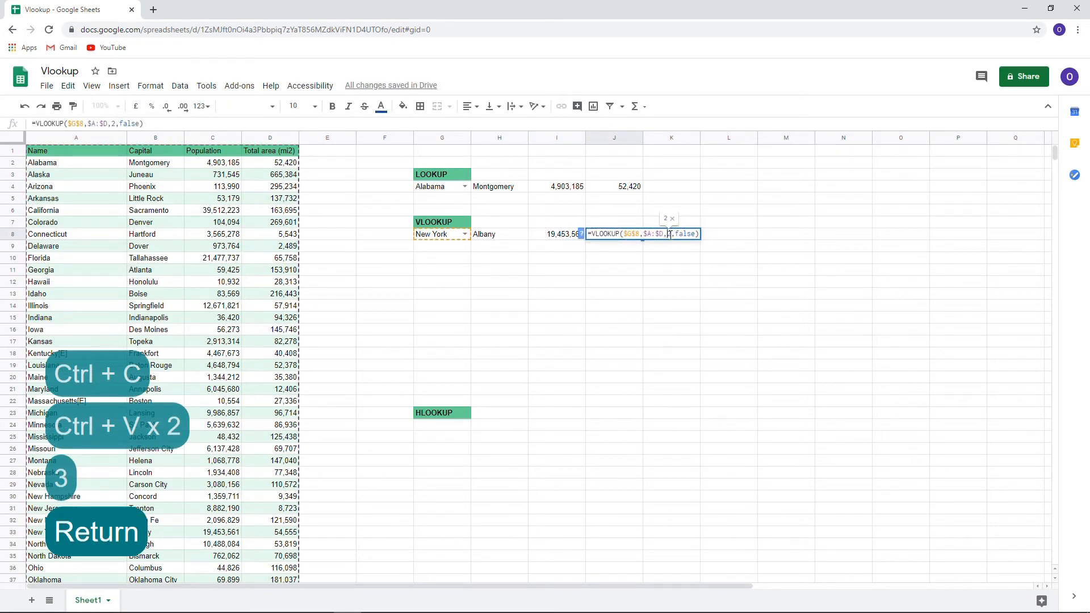
pyautogui.write('4')
pyautogui.press('Return')
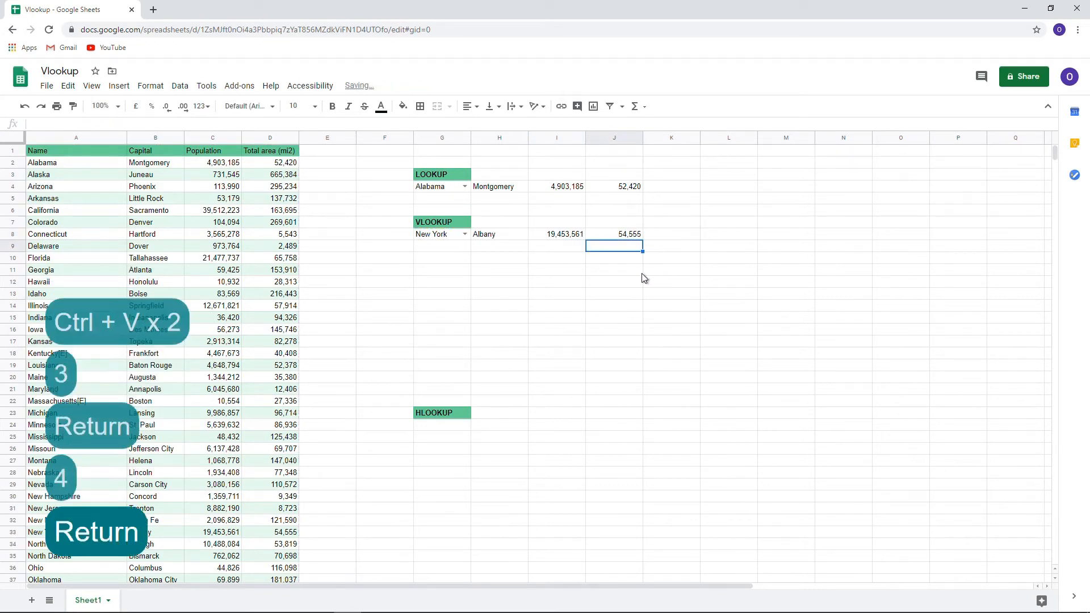
pyautogui.click(464, 234)
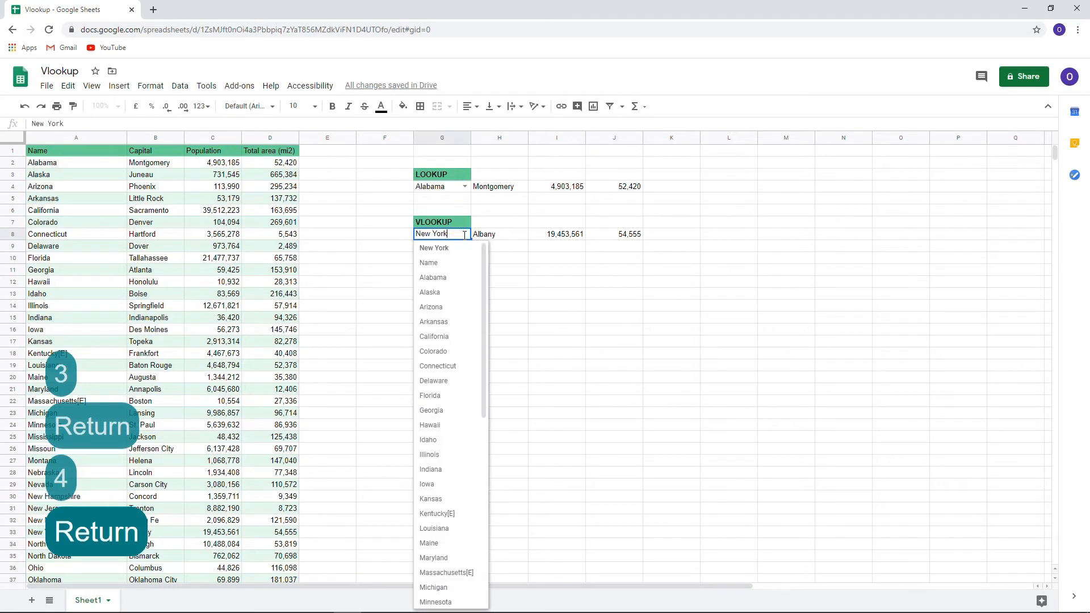
pyautogui.click(449, 266)
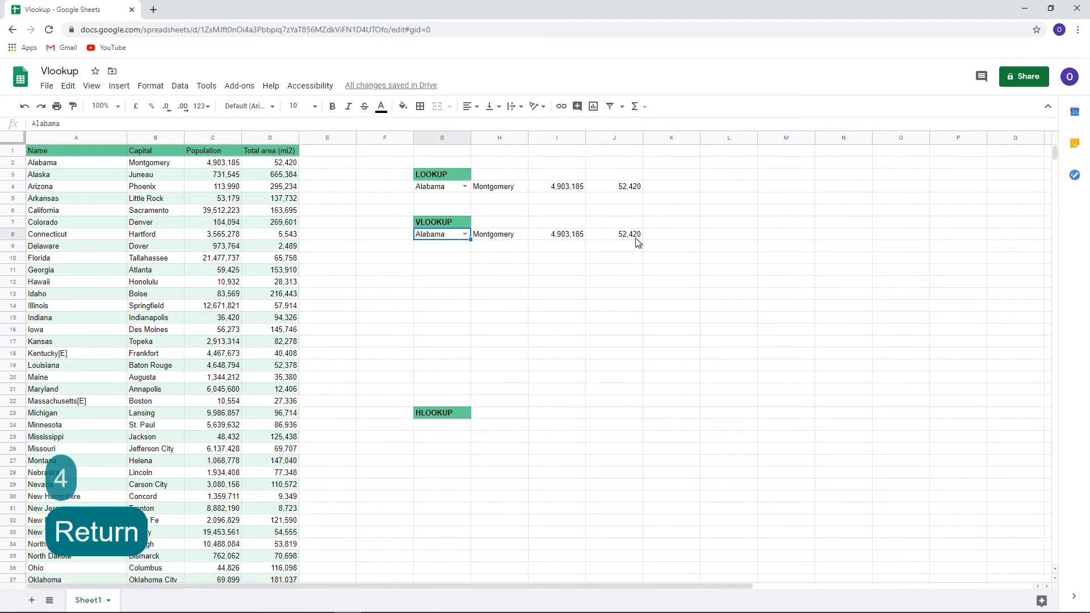
# Copy the table range A1:D11 and paste it transposed starting at F14
pyautogui.scroll(-1, 481, 408)
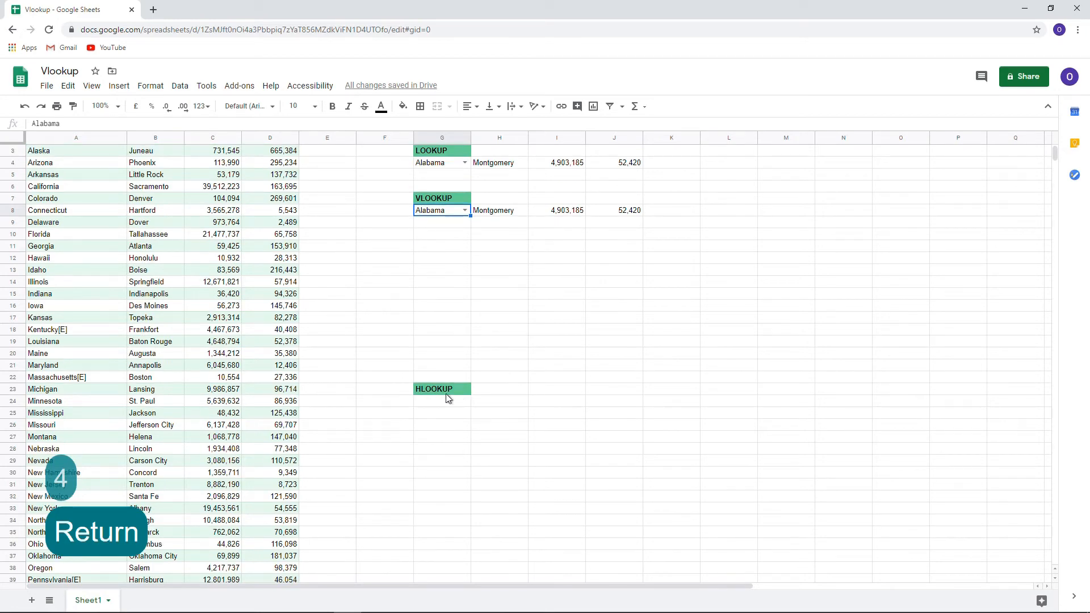
pyautogui.scroll(-3, 445, 398)
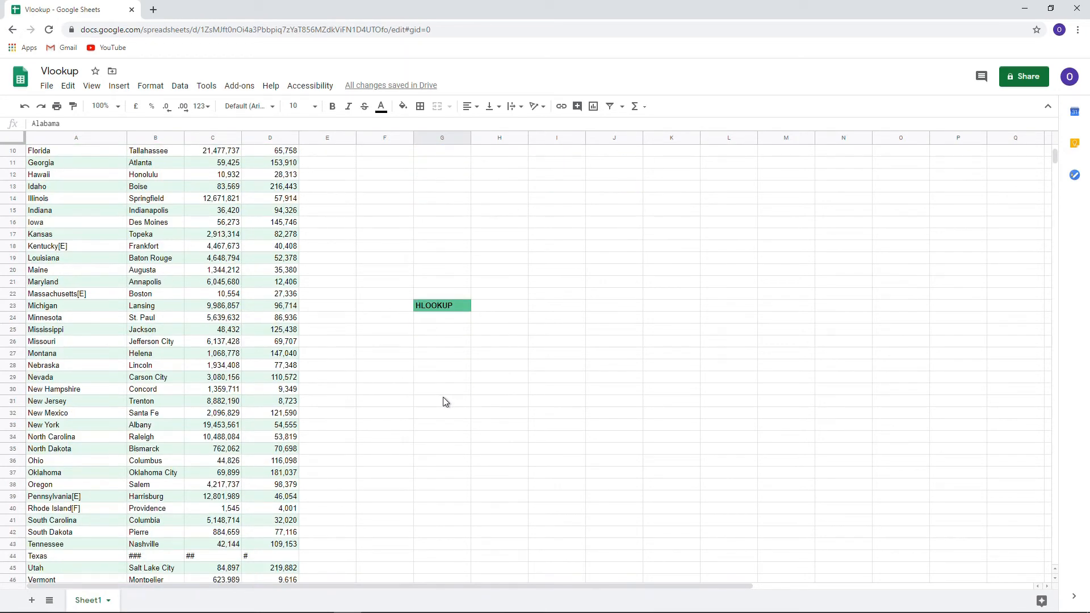
pyautogui.scroll(4, 437, 387)
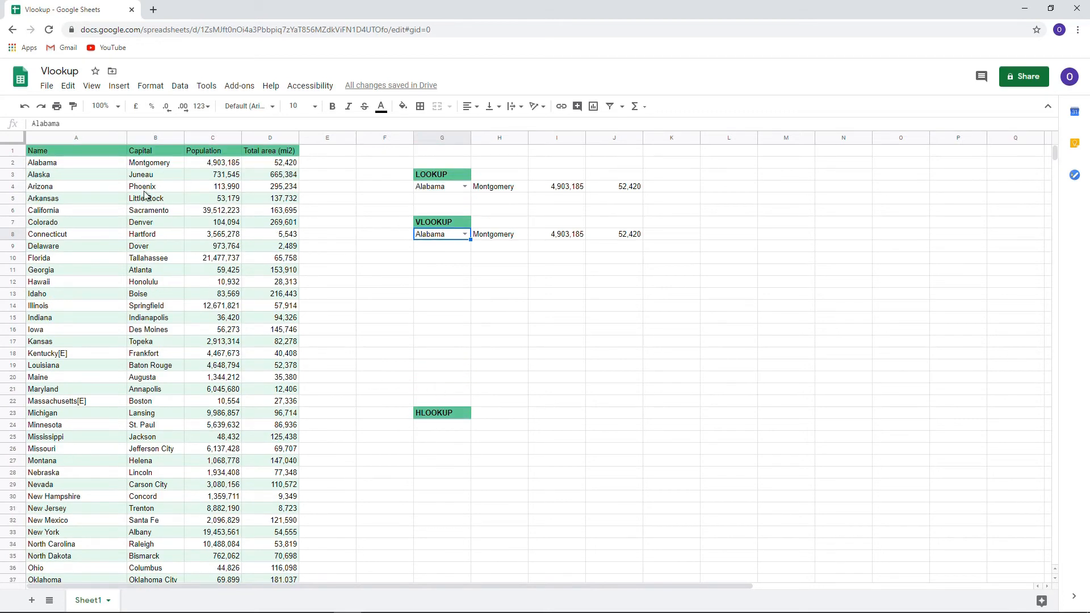
pyautogui.moveTo(77, 150); pyautogui.dragTo(280, 268)
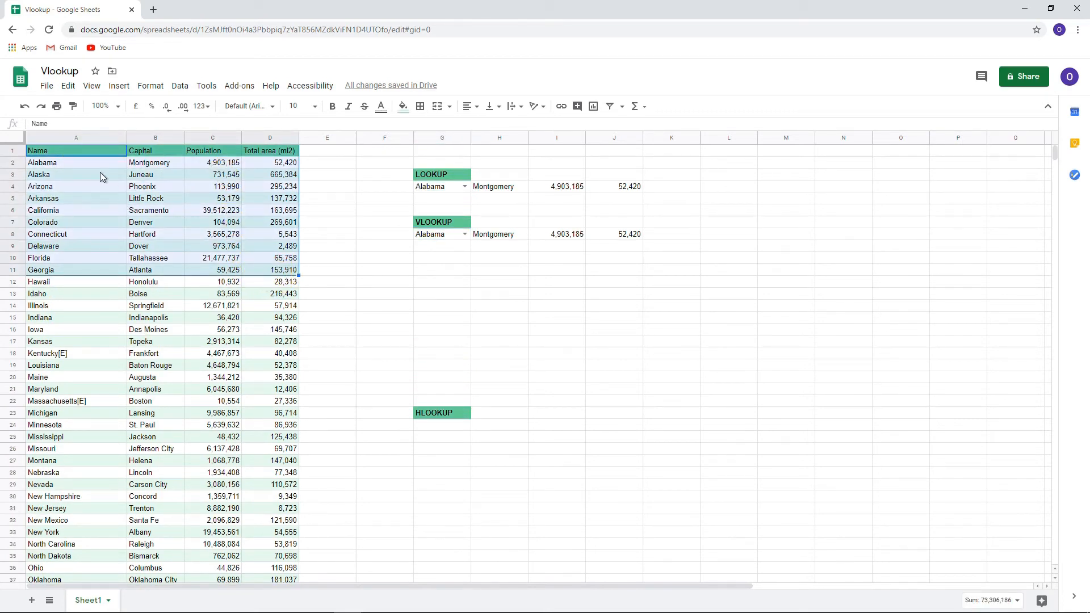
pyautogui.rightClick(94, 153)
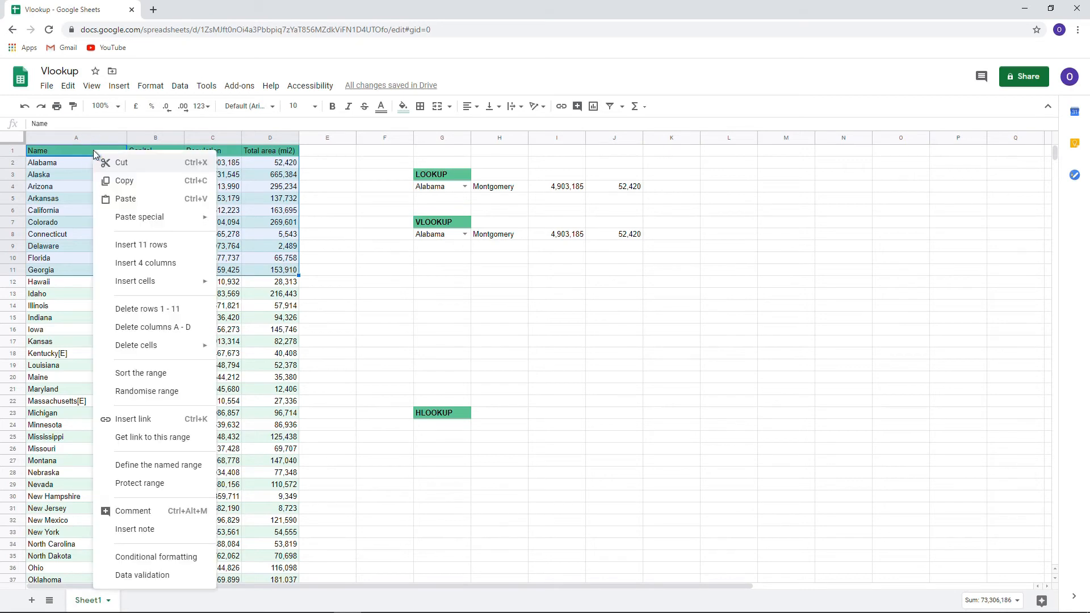
pyautogui.click(137, 183)
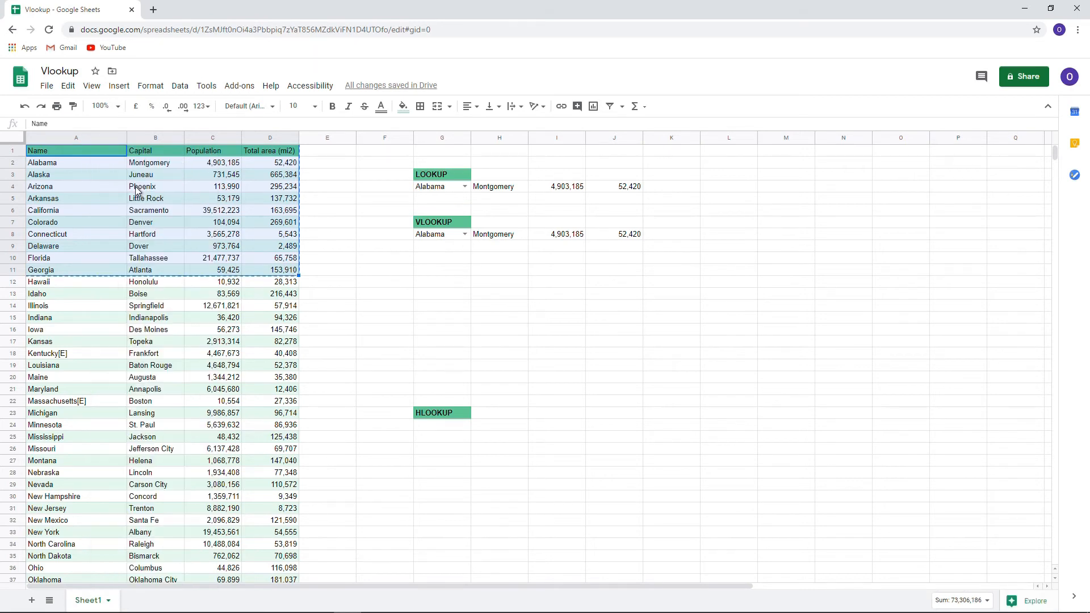
pyautogui.click(375, 304)
pyautogui.rightClick(373, 304)
pyautogui.moveTo(433, 255)
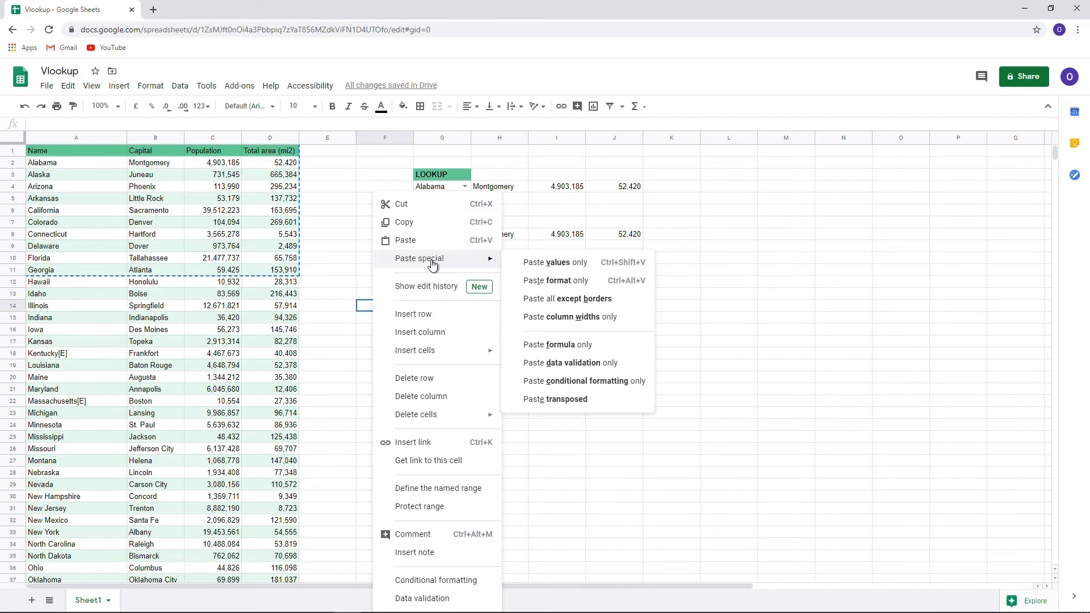
pyautogui.click(575, 396)
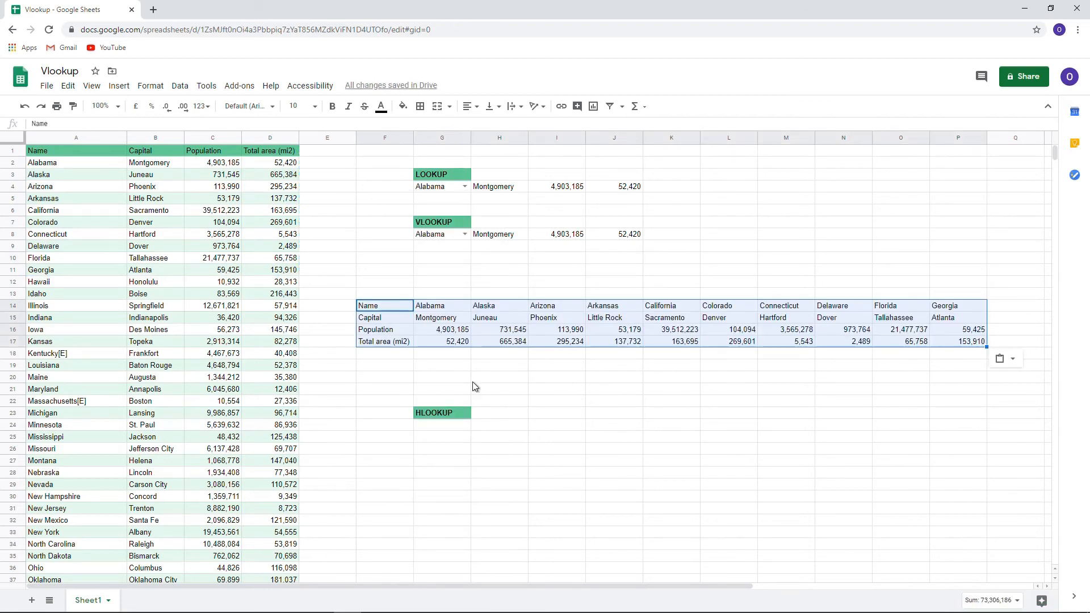
pyautogui.click(407, 358)
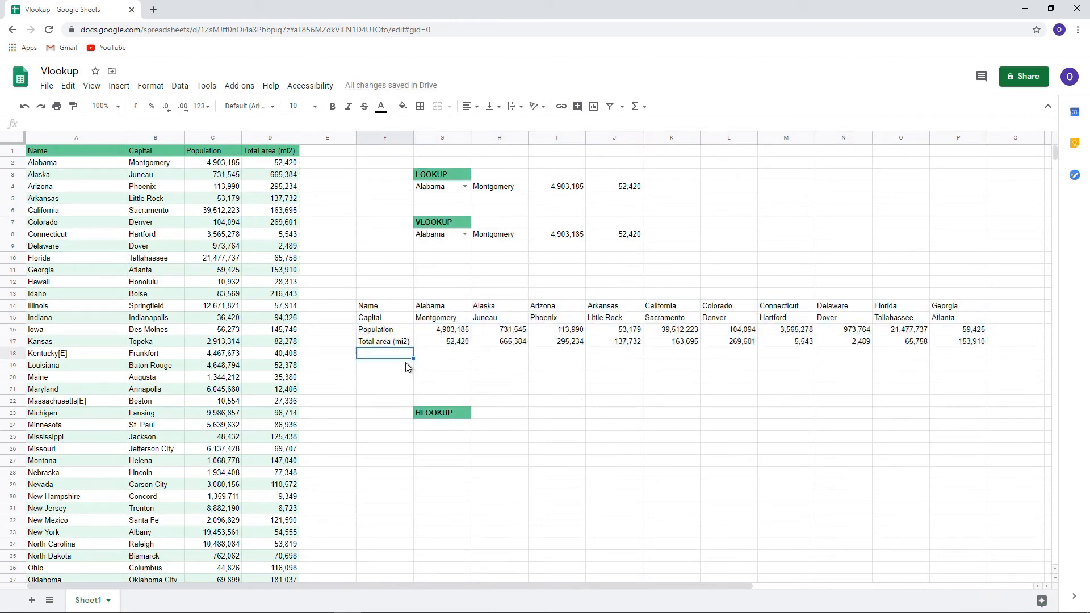
# Fill the row labels of the transposed table, F14:F17, with green
pyautogui.moveTo(377, 306); pyautogui.dragTo(383, 343)
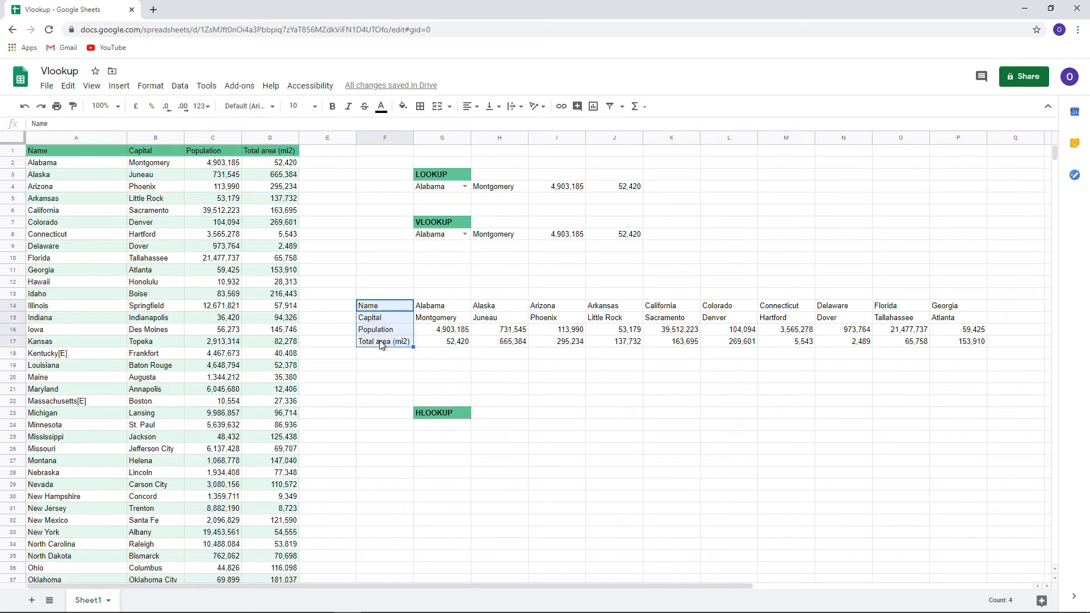
pyautogui.click(403, 106)
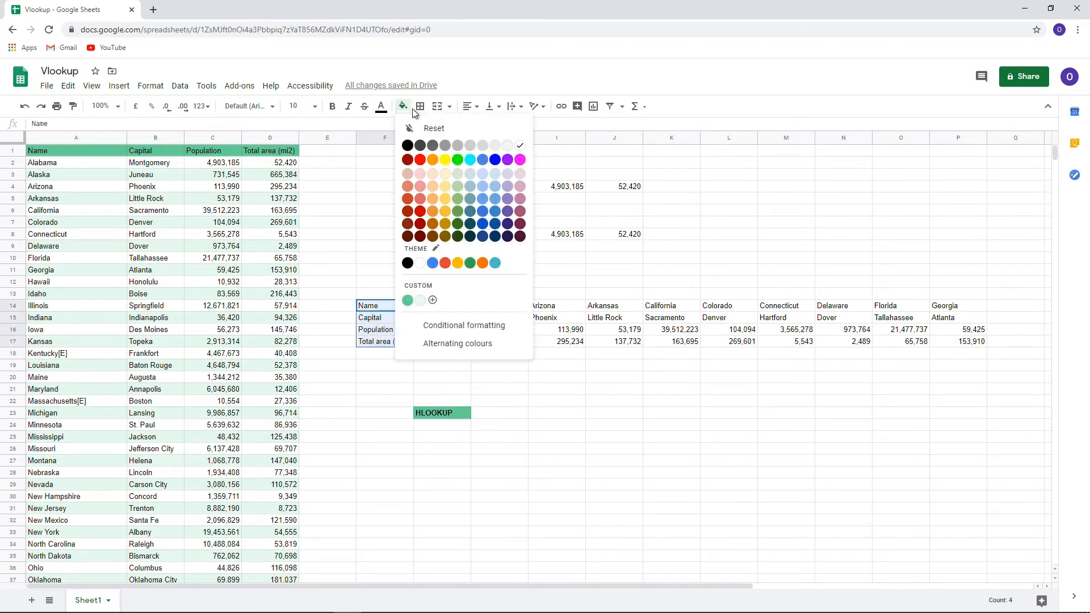
pyautogui.click(462, 194)
pyautogui.click(475, 367)
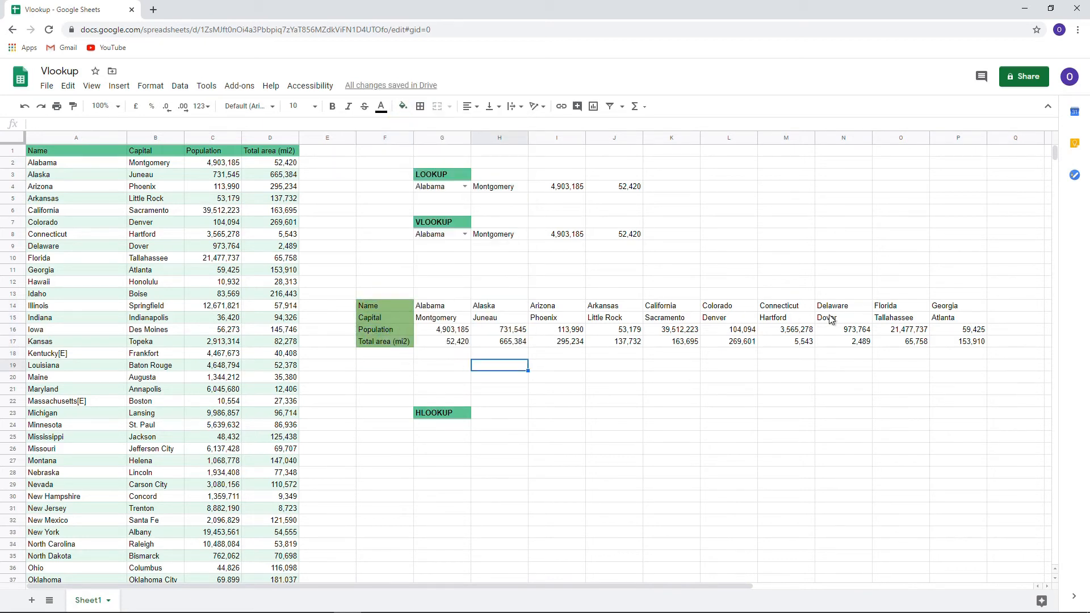
# Add a data validation drop-down to G24 below the HLOOKUP label, listing the range F14:P14
pyautogui.click(457, 429)
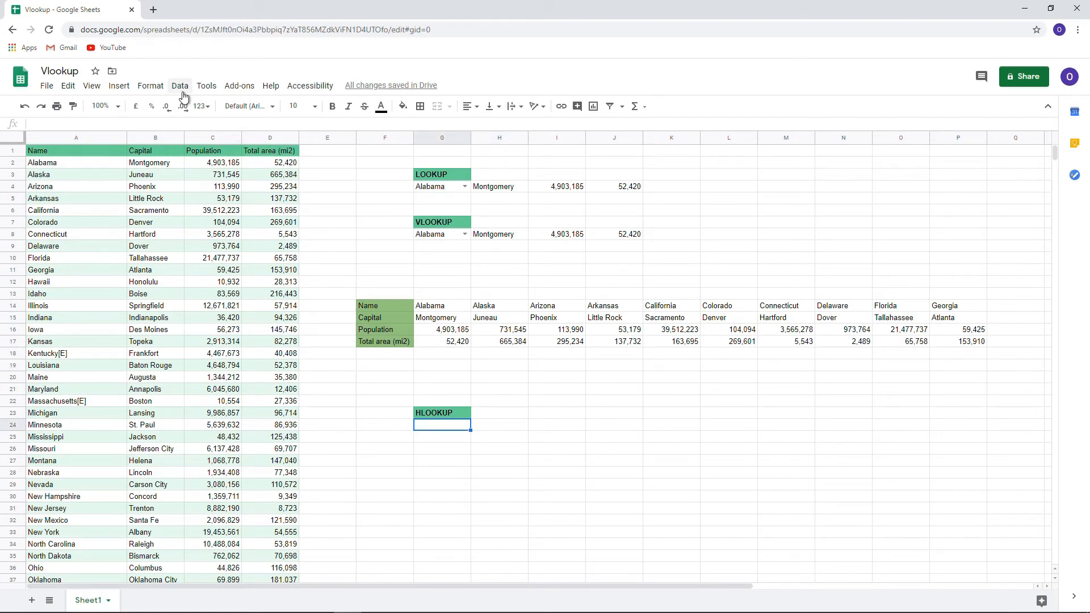
pyautogui.click(179, 86)
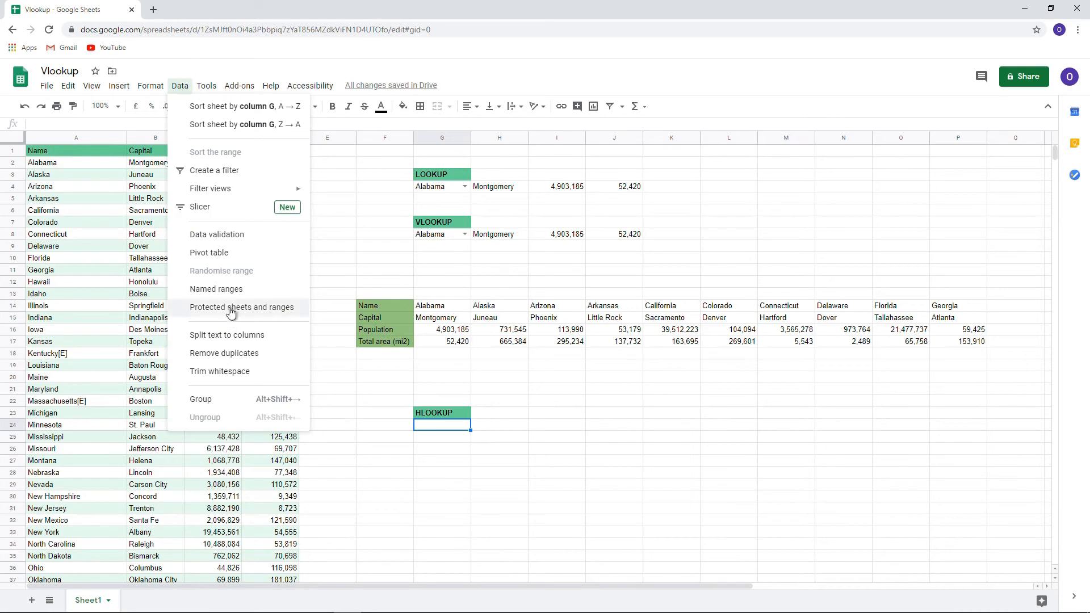
pyautogui.click(229, 235)
pyautogui.click(613, 311)
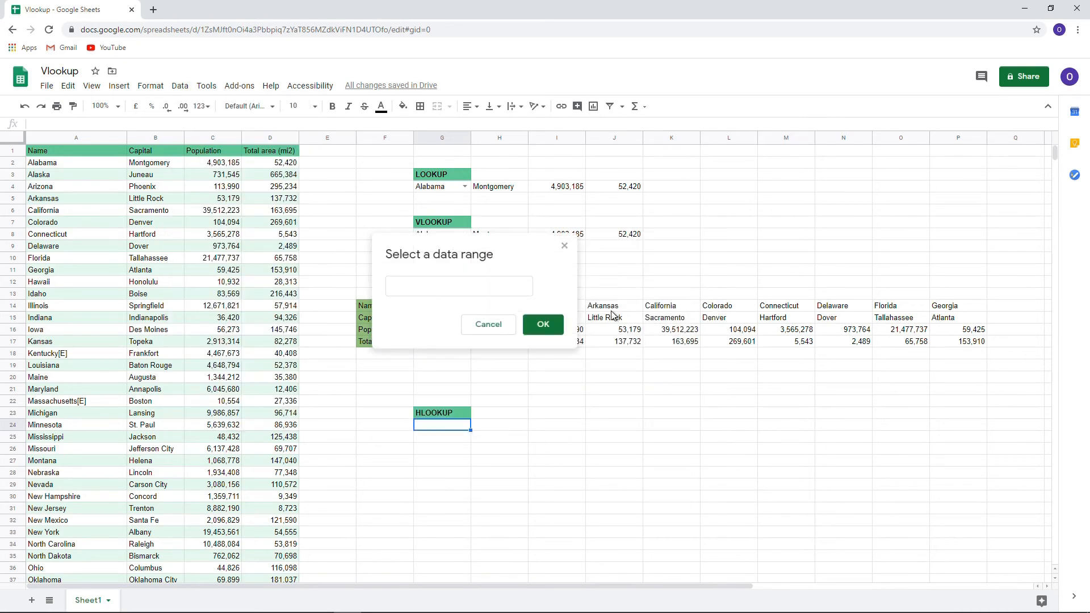
pyautogui.moveTo(521, 243); pyautogui.dragTo(483, 193)
pyautogui.moveTo(391, 306); pyautogui.dragTo(950, 305)
pyautogui.click(500, 241)
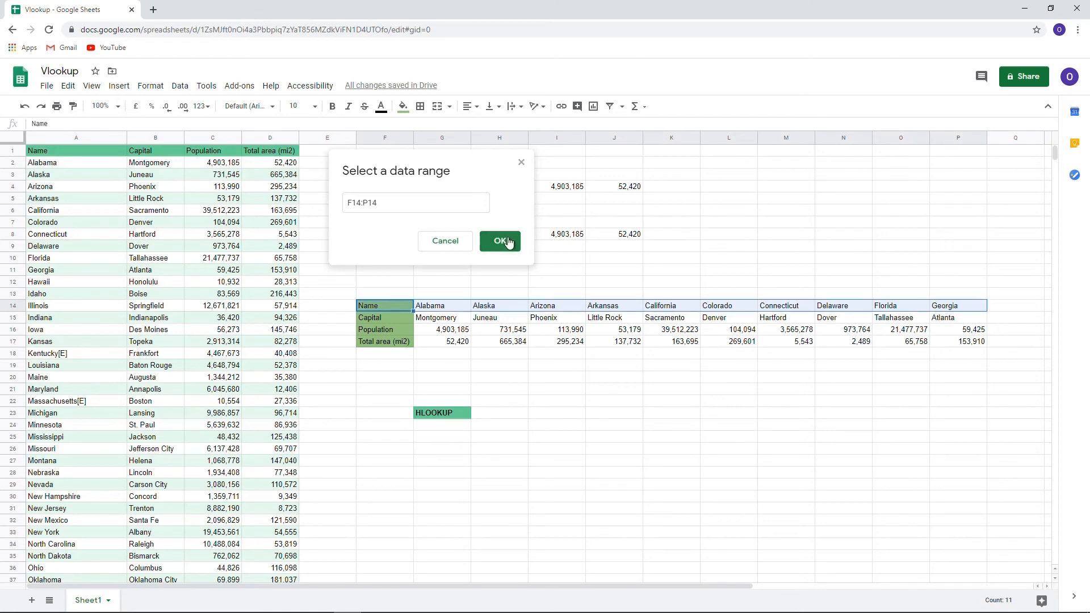
pyautogui.click(685, 417)
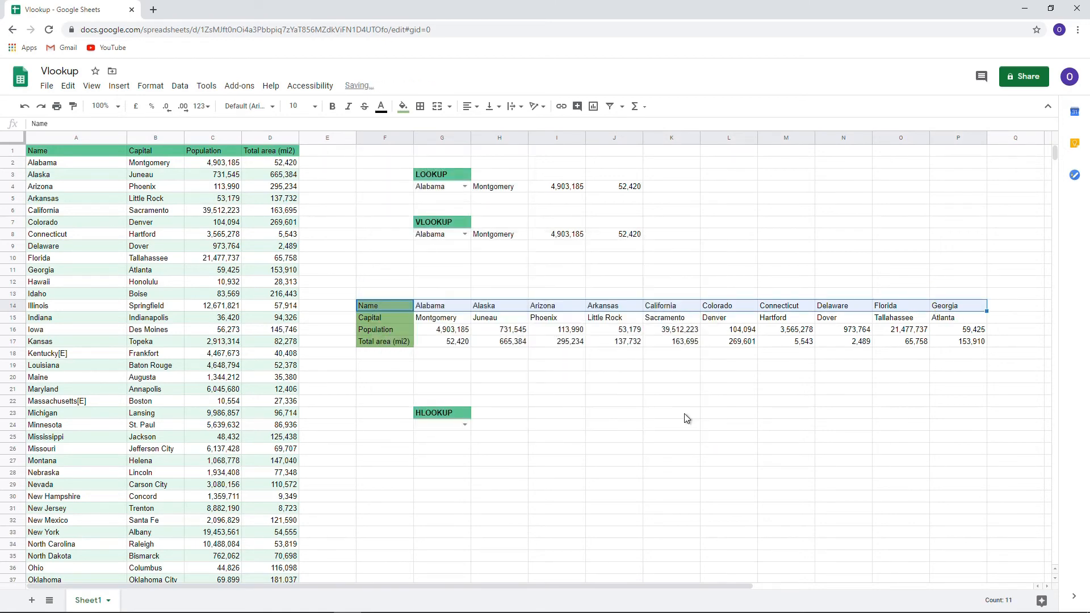
pyautogui.click(466, 425)
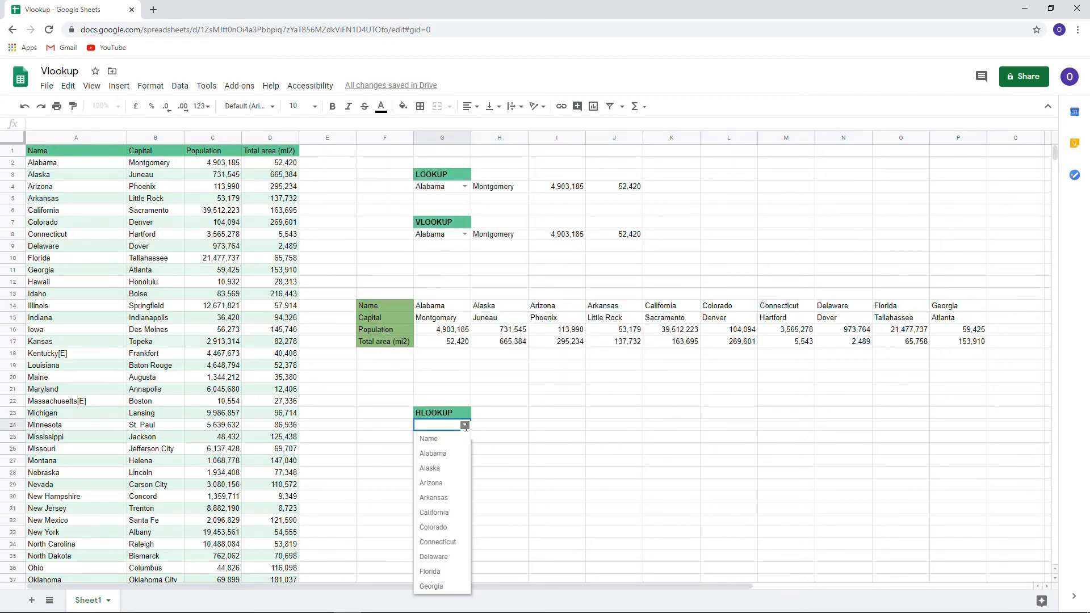
pyautogui.press('Escape')
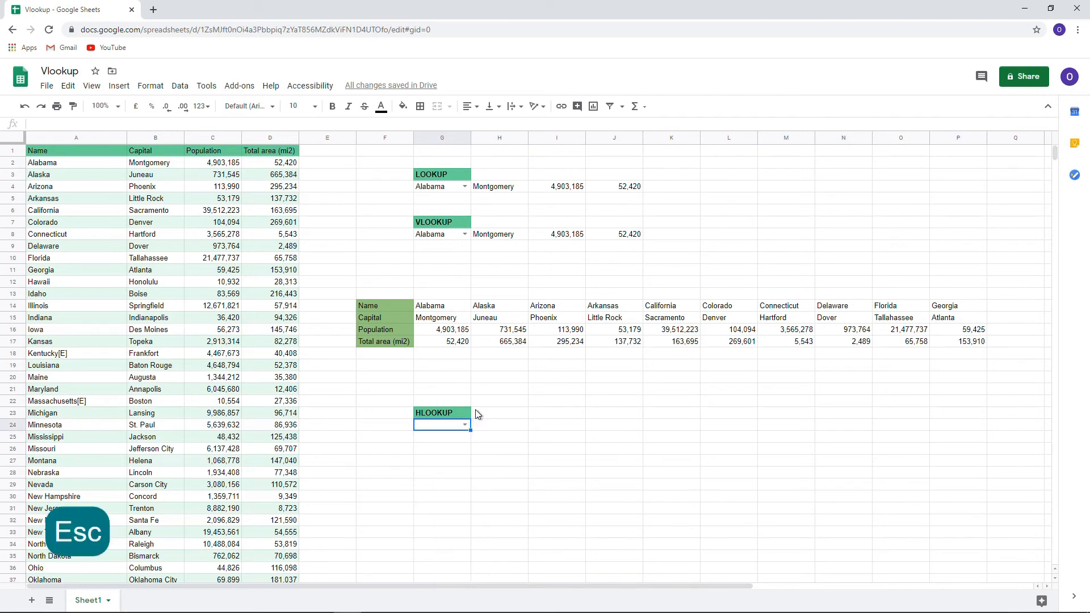
# Enter =HLOOKUP(G24,F14:P17,2,false) in H24 to return the capital of the chosen state
pyautogui.click(489, 429)
pyautogui.write('=')
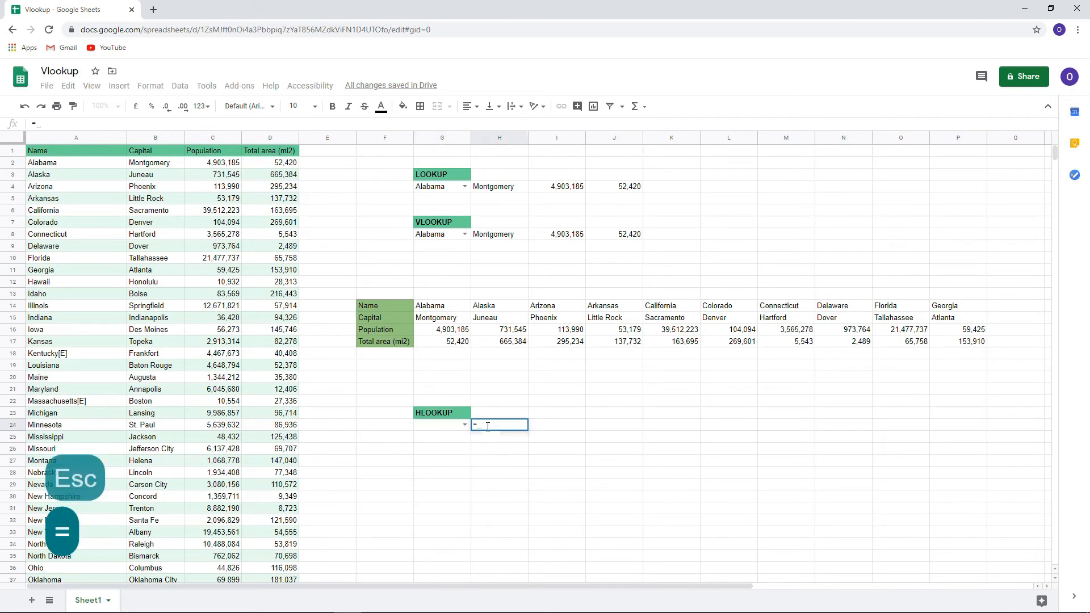
pyautogui.write('v')
pyautogui.press('BackSpace')
pyautogui.write('h')
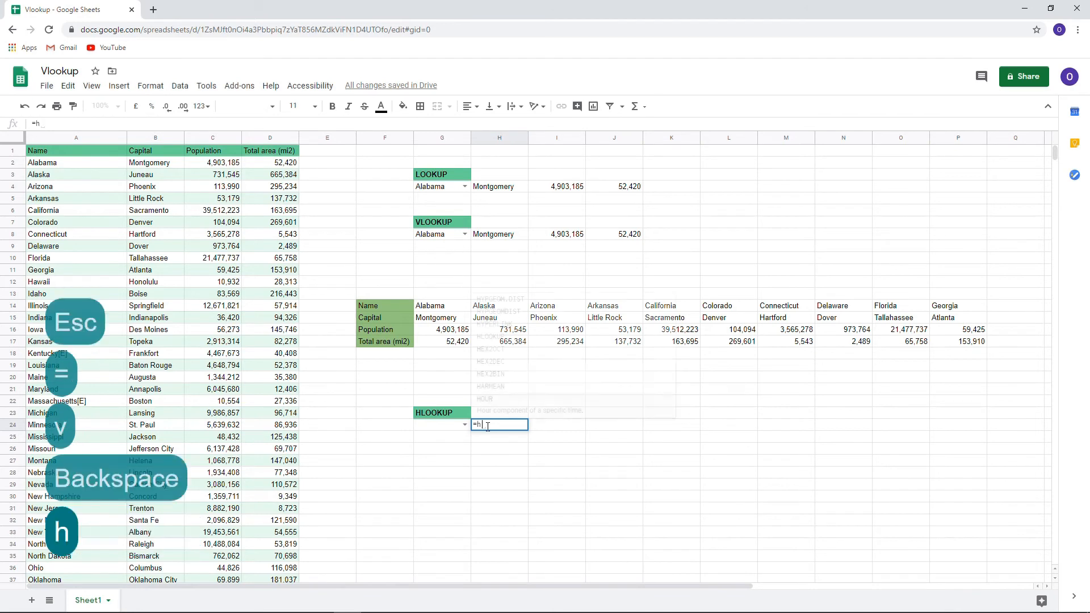
pyautogui.write('loo')
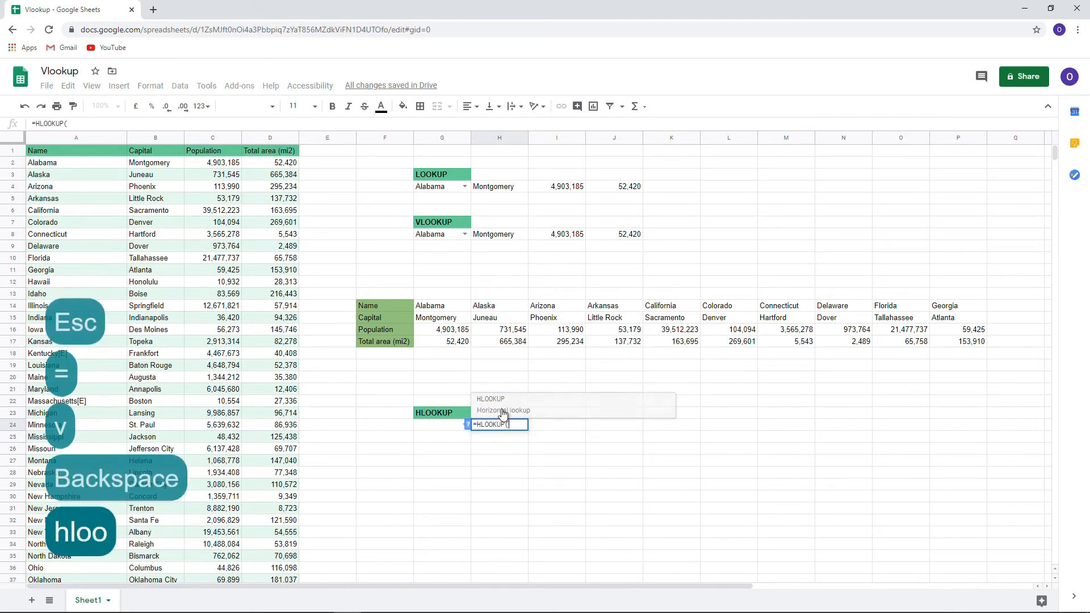
pyautogui.click(502, 409)
pyautogui.click(443, 423)
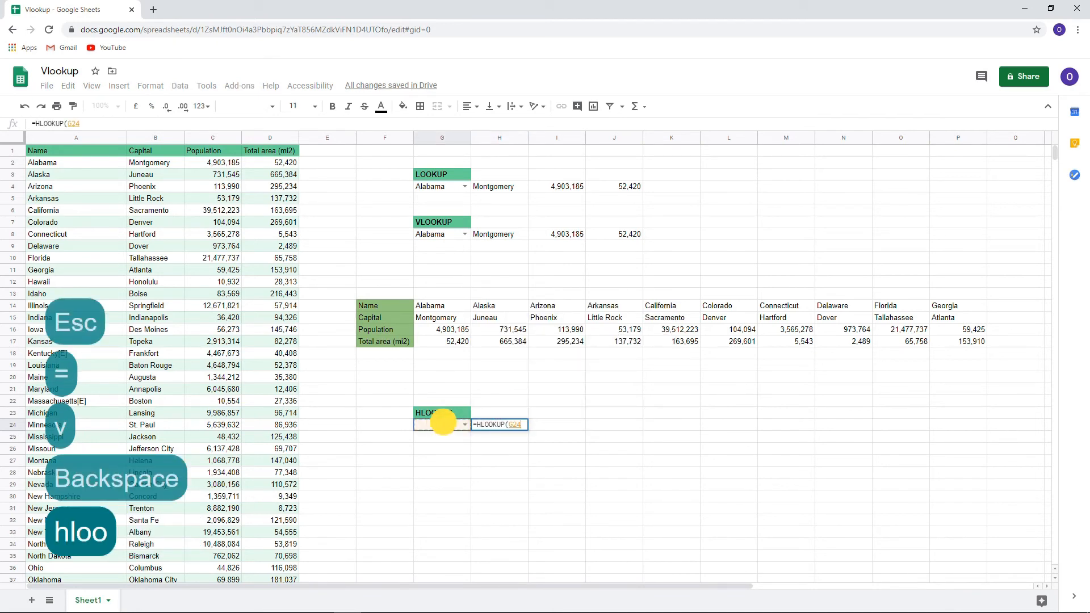
pyautogui.write(',')
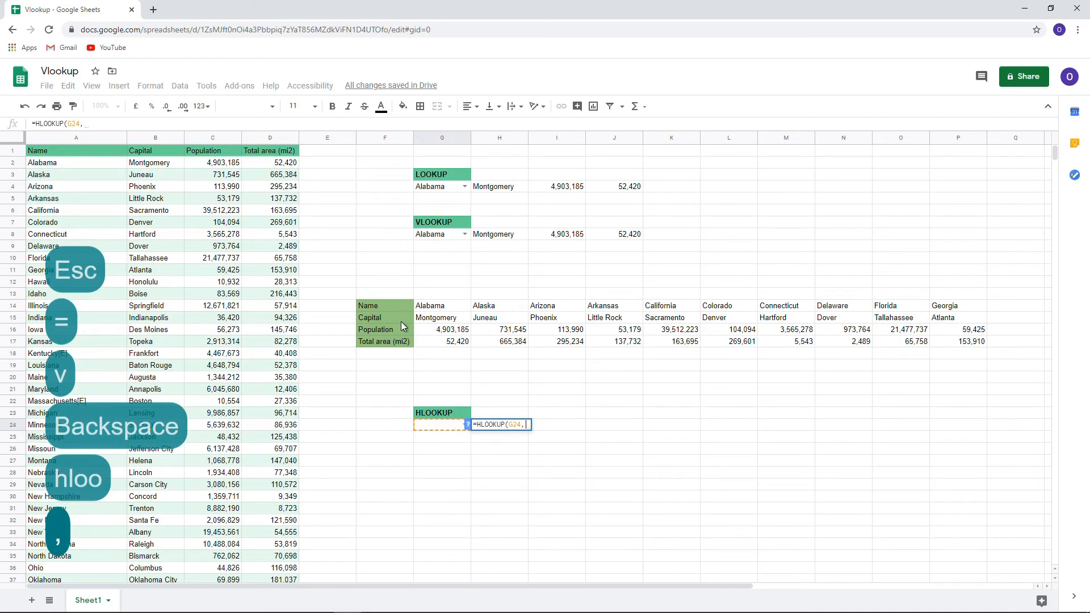
pyautogui.moveTo(386, 306); pyautogui.dragTo(952, 339)
pyautogui.write(',')
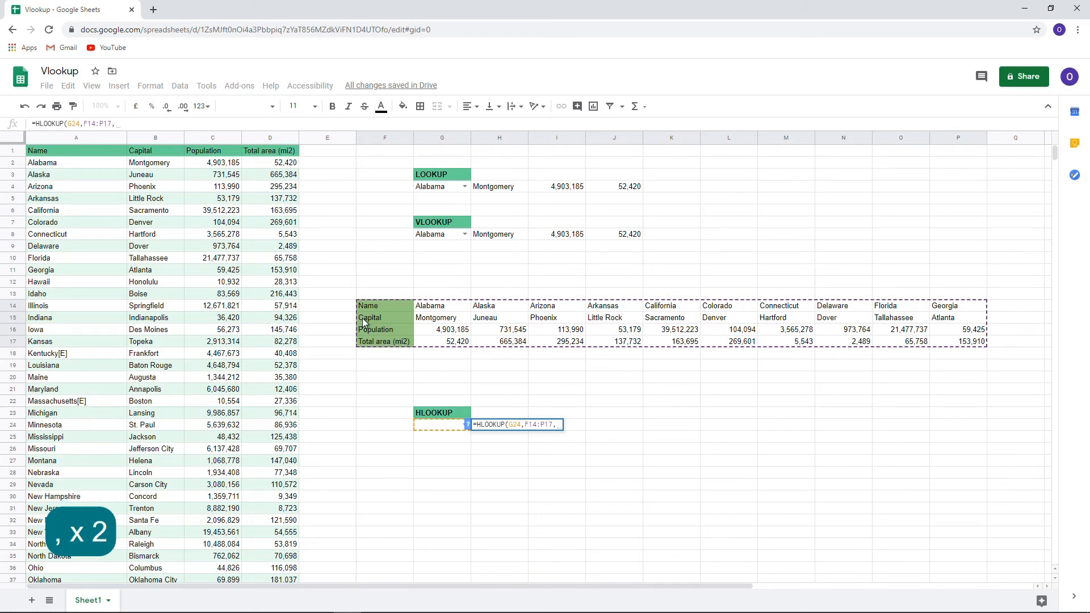
pyautogui.write('2,')
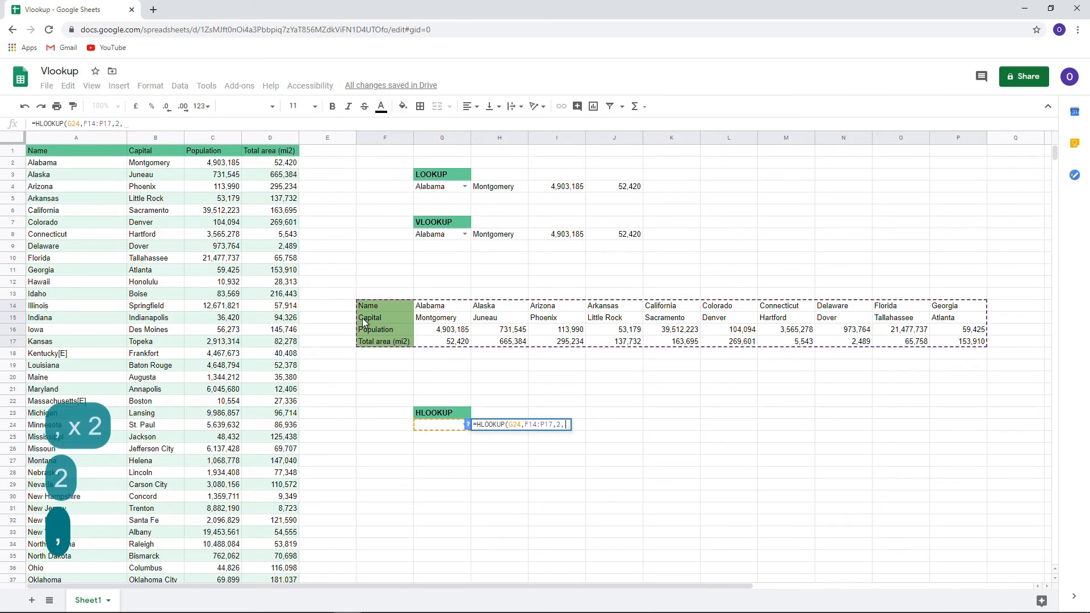
pyautogui.write('fal')
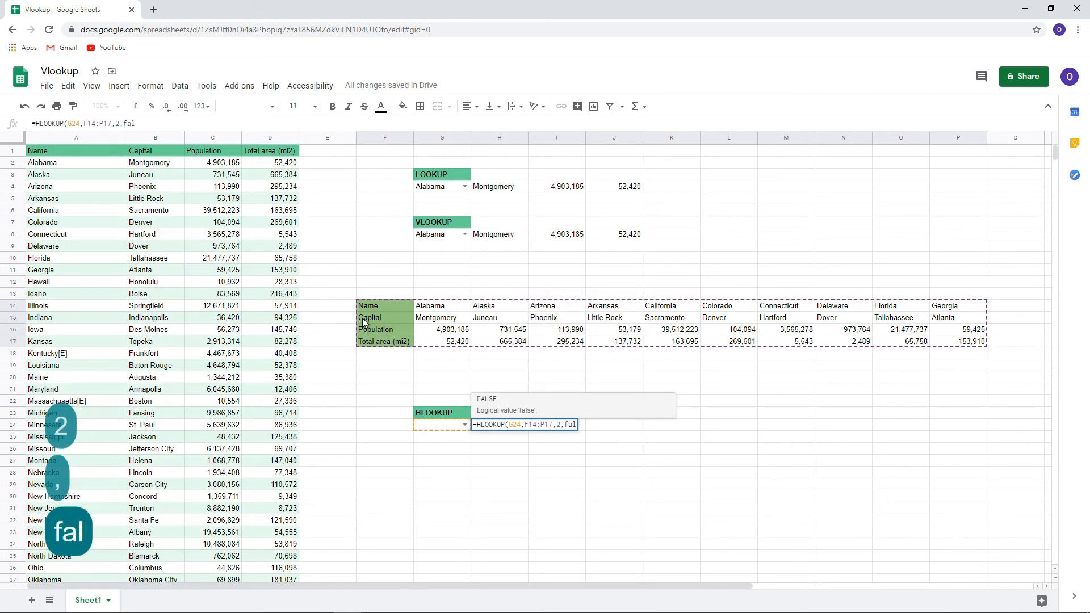
pyautogui.write('se)')
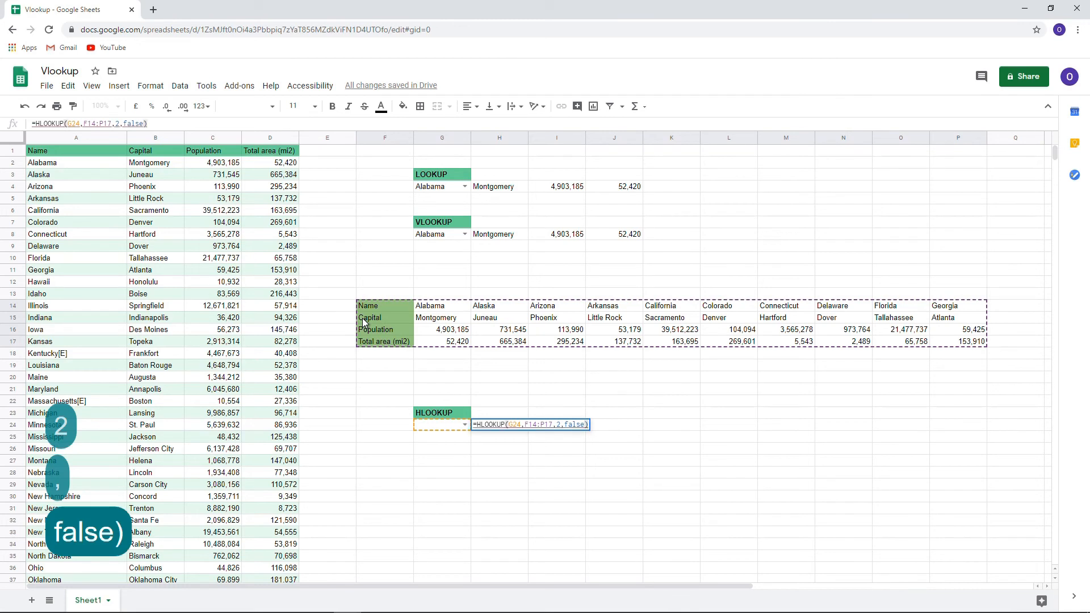
pyautogui.press('Return')
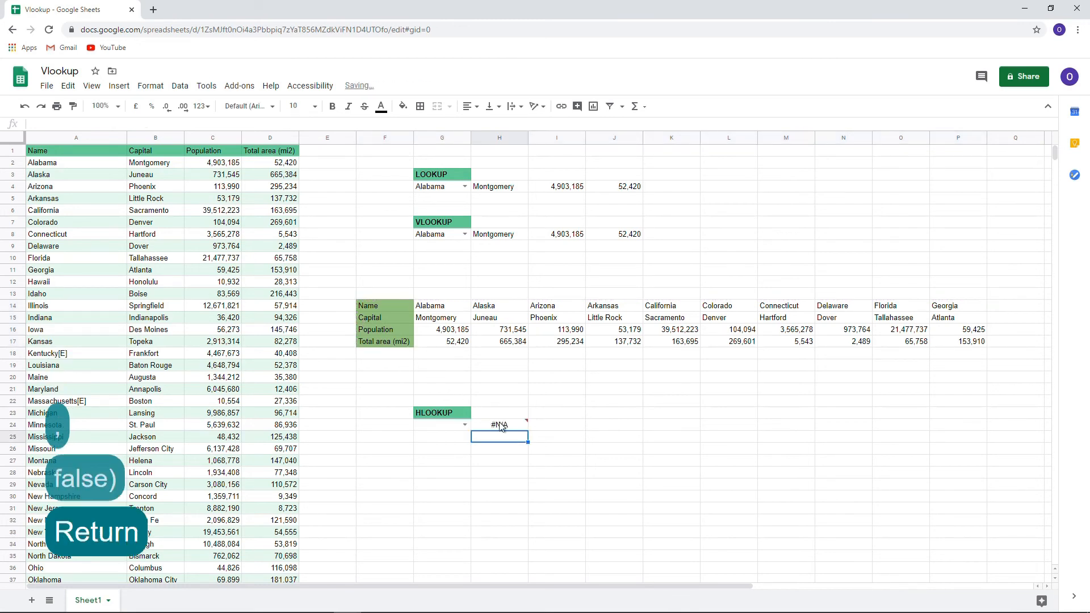
# Choose Alabama in the G24 drop-down
pyautogui.click(465, 424)
pyautogui.click(460, 454)
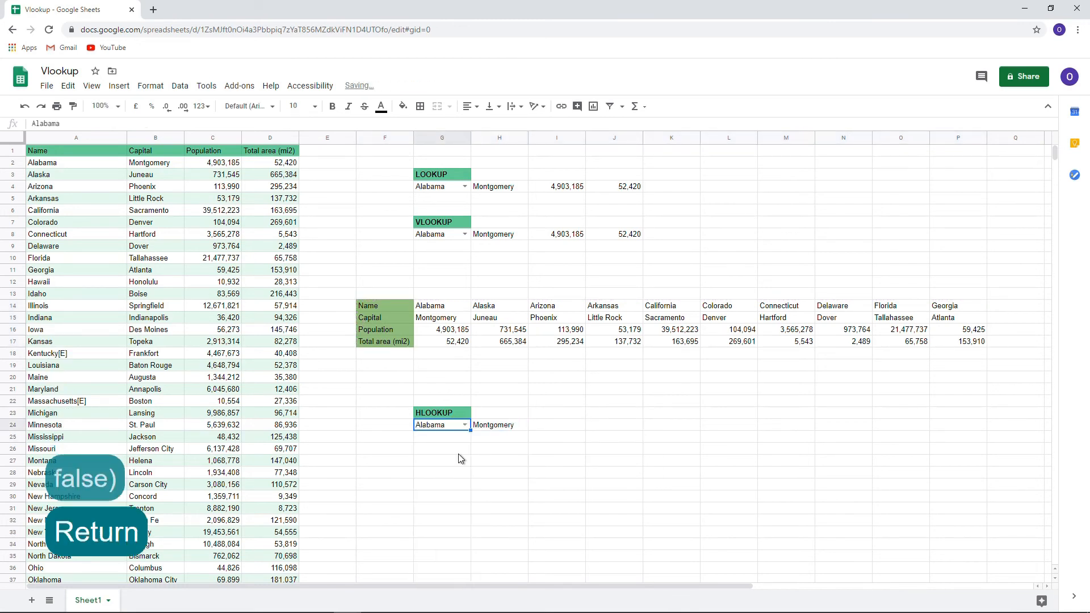
# Make the references in H24's HLOOKUP formula absolute, as $G$24 and $F$14:$P$17
pyautogui.click(515, 430)
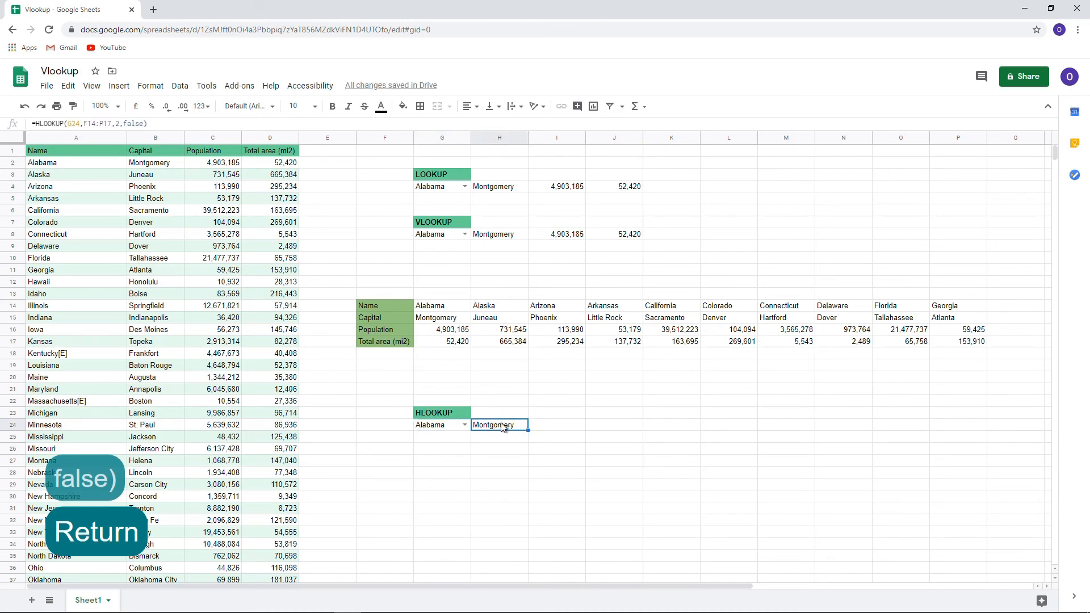
pyautogui.doubleClick(499, 429)
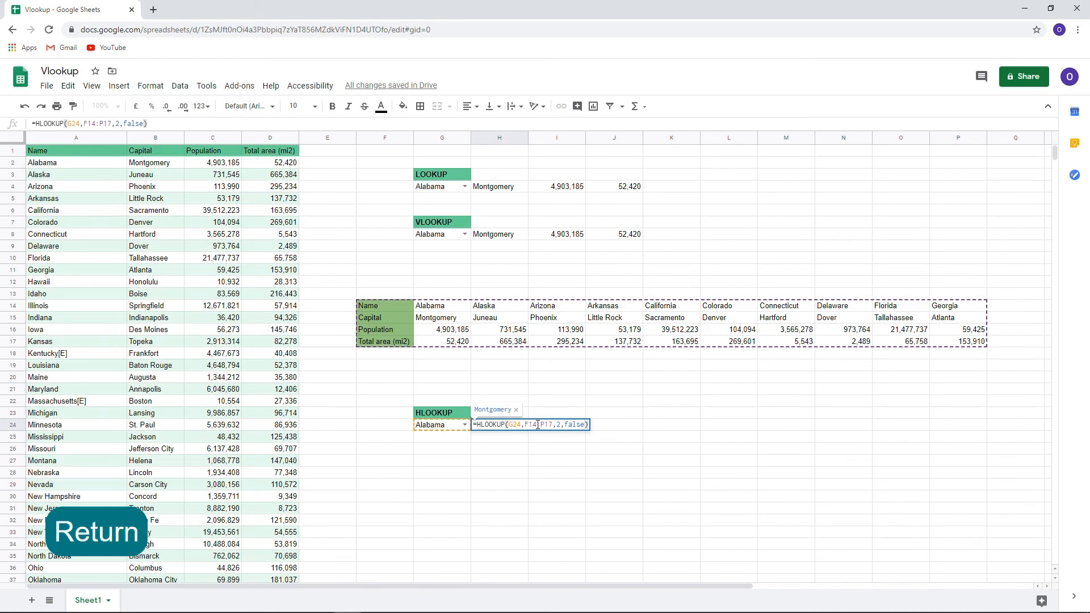
pyautogui.click(515, 426)
pyautogui.press('F4')
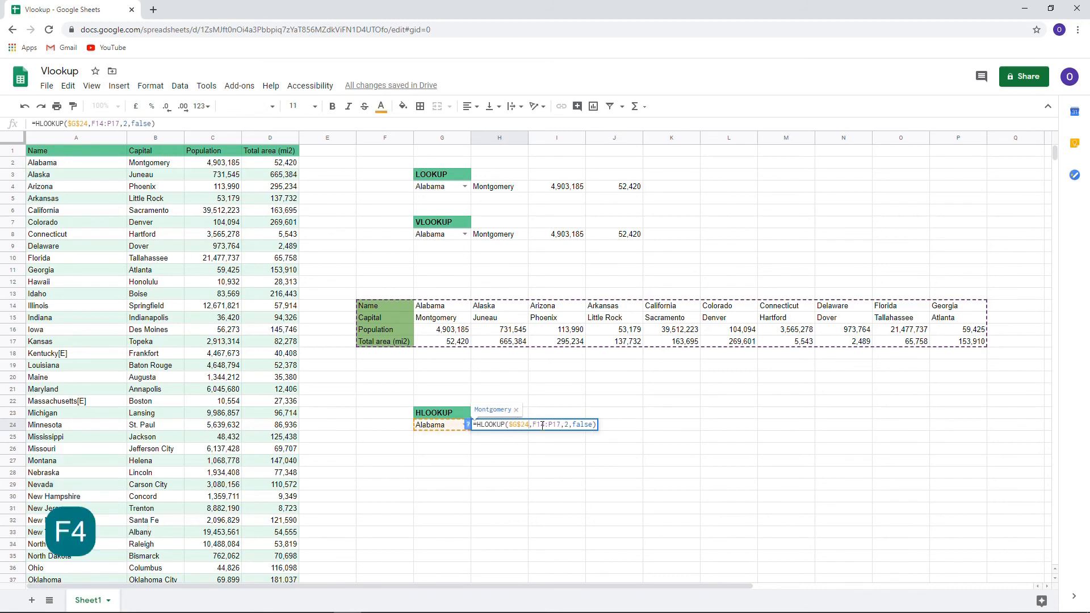
pyautogui.click(543, 426)
pyautogui.press('F4')
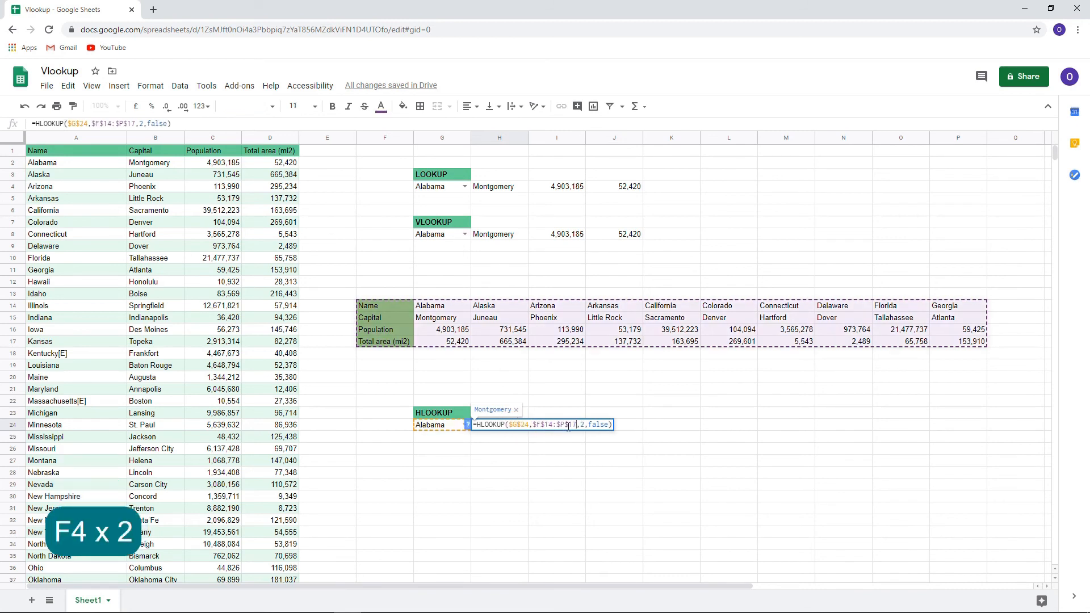
pyautogui.press('Return')
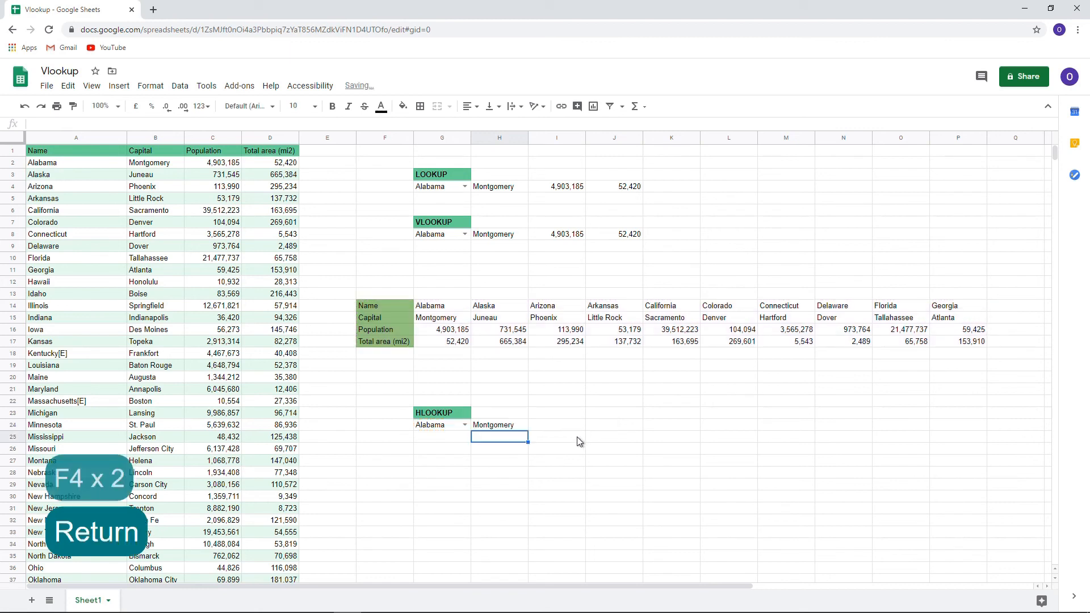
# Copy the HLOOKUP formula from H24 across to I24 and J24
pyautogui.click(528, 428)
pyautogui.moveTo(528, 429); pyautogui.dragTo(611, 431)
pyautogui.click(557, 443)
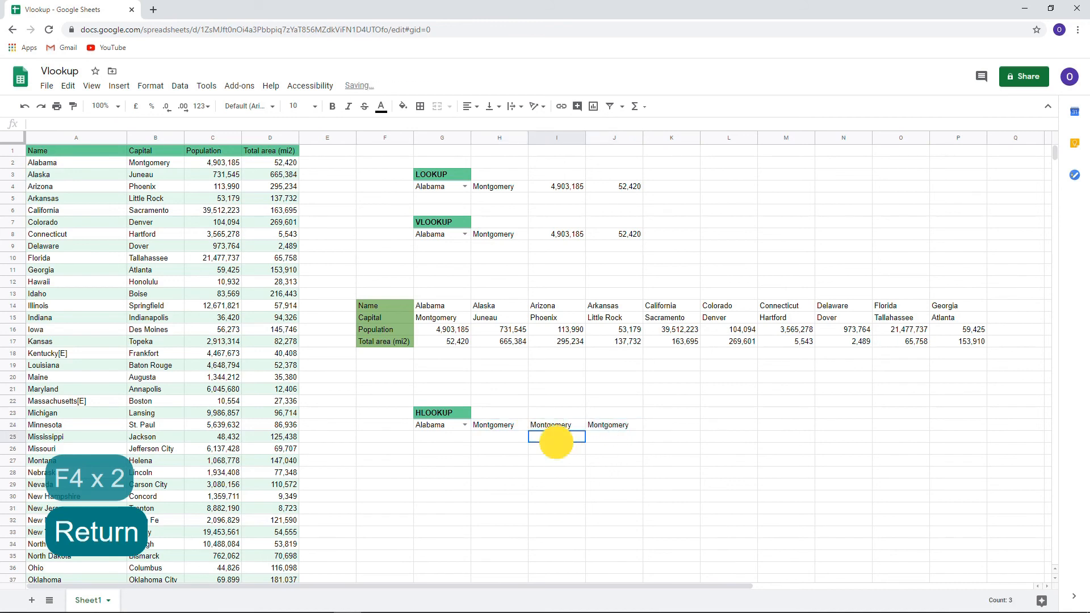
# Change the row index of the HLOOKUP formula in I24 to 3 to return the population
pyautogui.doubleClick(559, 426)
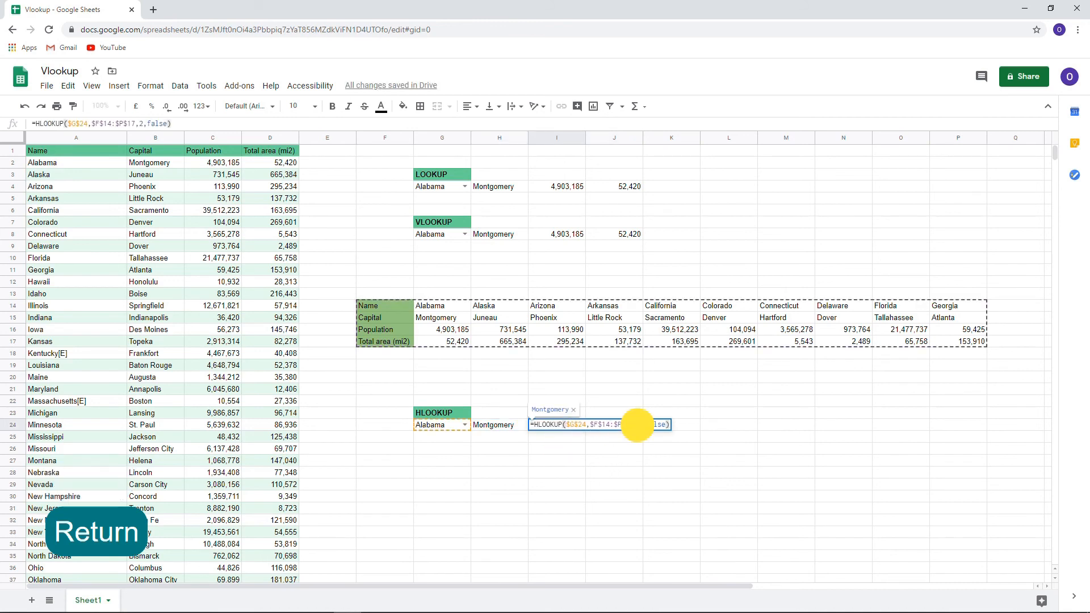
pyautogui.write('3')
pyautogui.press('Return')
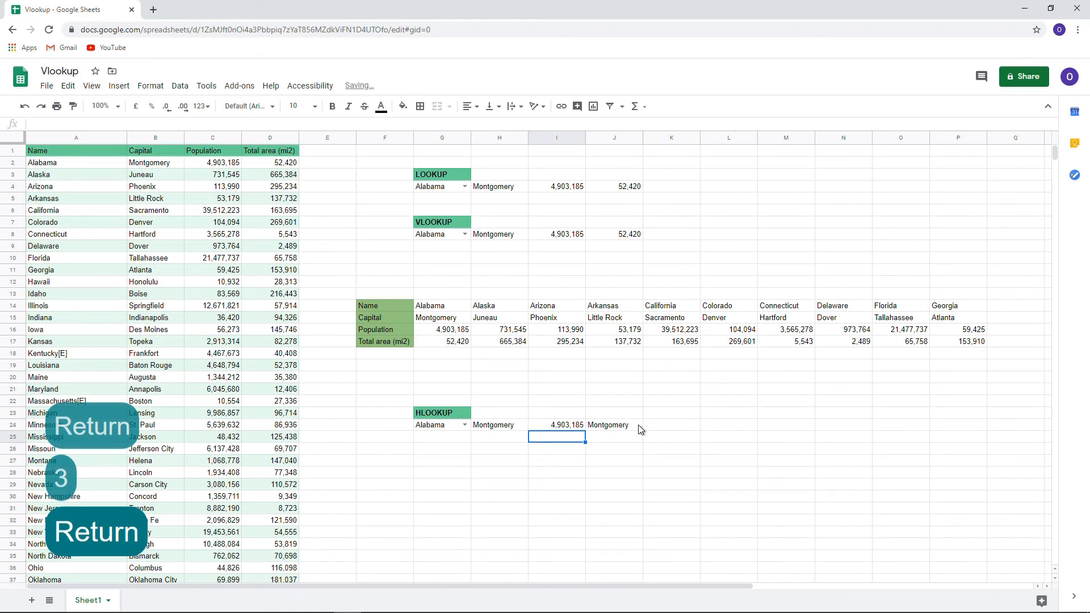
# Change the row index of the HLOOKUP formula in J24 to 4 to return the total area
pyautogui.click(639, 426)
pyautogui.doubleClick(648, 427)
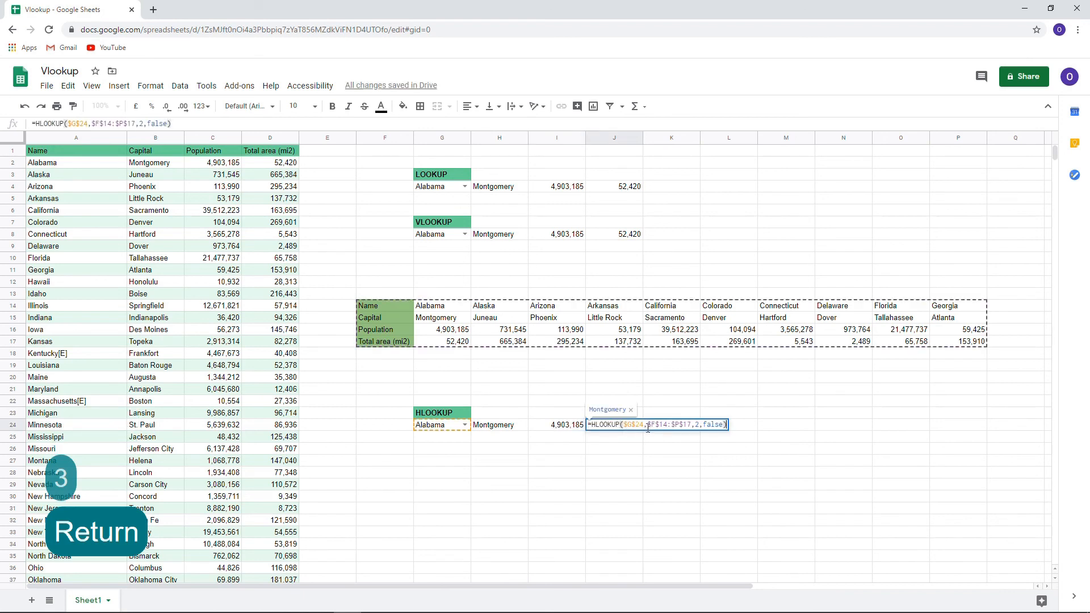
pyautogui.doubleClick(697, 425)
pyautogui.write('4')
pyautogui.press('Return')
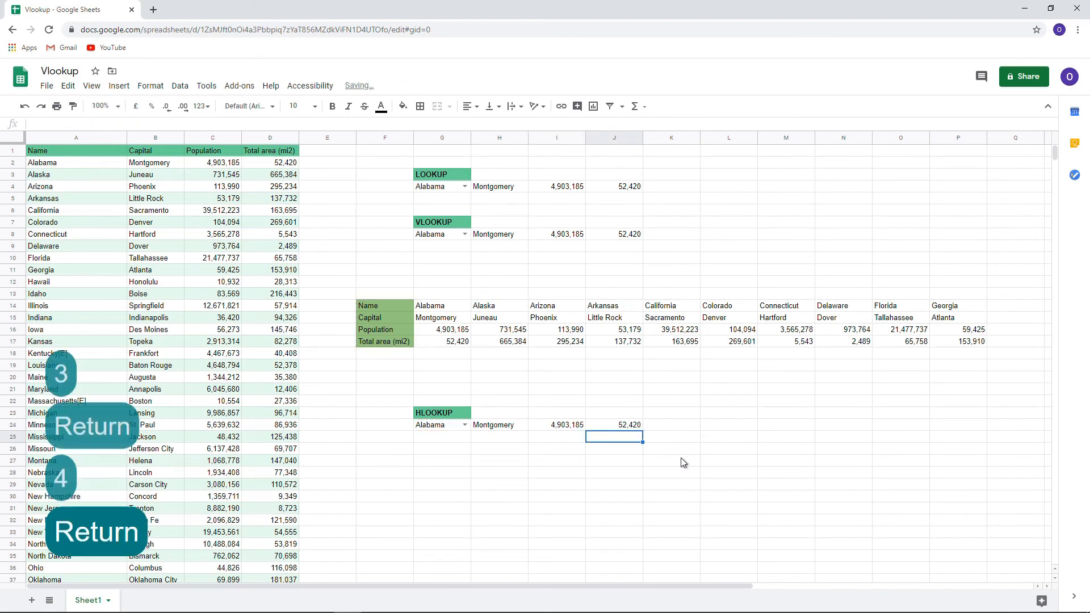